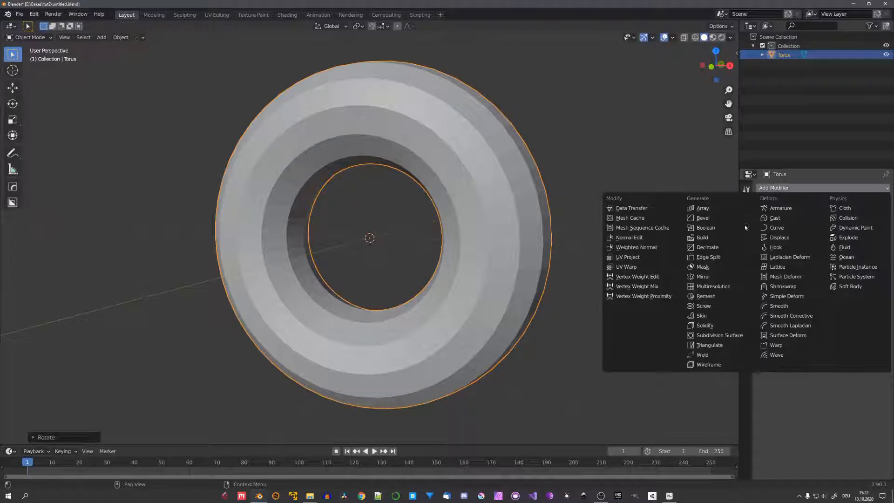
# Step: Add a Subdivision Surface modifier to the torus with the viewport level set to 2
pyautogui.click(720, 336)
pyautogui.moveTo(666, 326); pyautogui.dragTo(644, 294, button='middle')
pyautogui.click(875, 227)
# Step: Shade the torus smooth and deselect it
pyautogui.moveTo(606, 265); pyautogui.dragTo(483, 235, button='middle')
pyautogui.rightClick(483, 236)
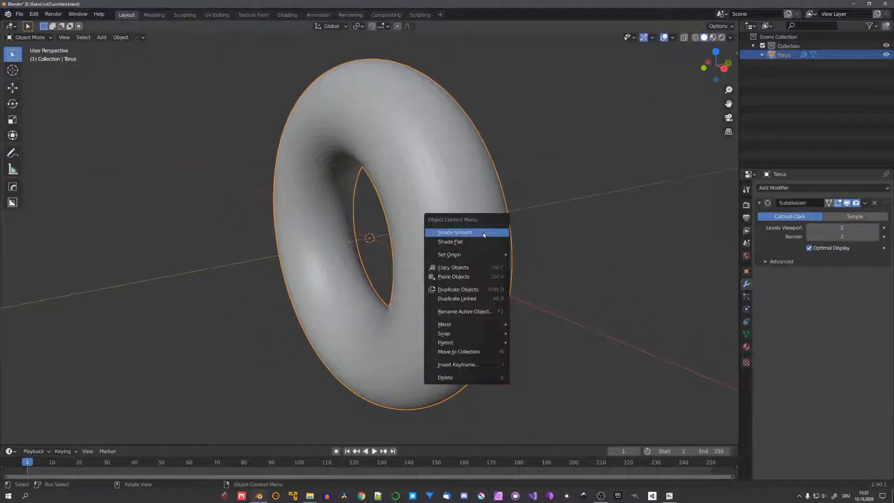
pyautogui.click(483, 235)
pyautogui.scroll(-5, 443, 285)
pyautogui.click(405, 290)
pyautogui.scroll(2, 404, 288)
pyautogui.moveTo(401, 289); pyautogui.dragTo(452, 214, button='middle')
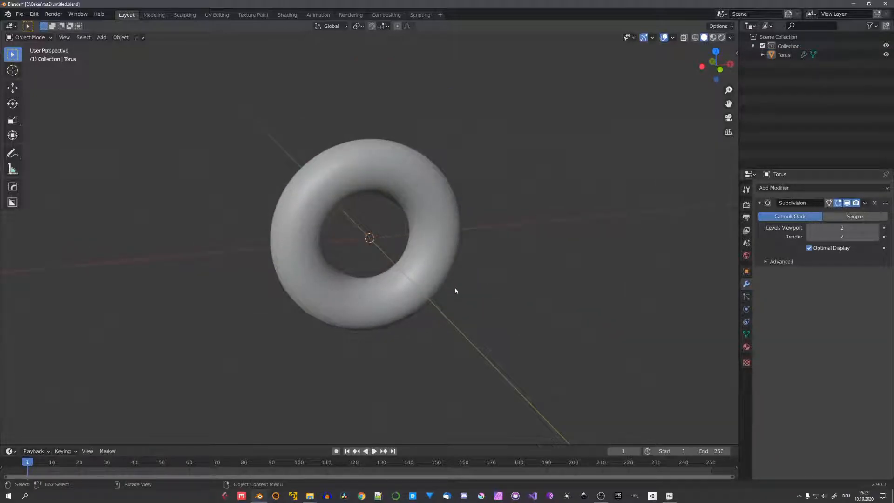
# Step: Display the scene in wireframe and add a UV sphere at the centre of the torus
pyautogui.press('z')
pyautogui.click(433, 289)
pyautogui.moveTo(438, 291)
pyautogui.mouseDown(button='middle')
pyautogui.moveTo(420, 292)
pyautogui.moveTo(415, 278)
pyautogui.mouseUp(button='middle')
pyautogui.hotkey('shift', 'a')
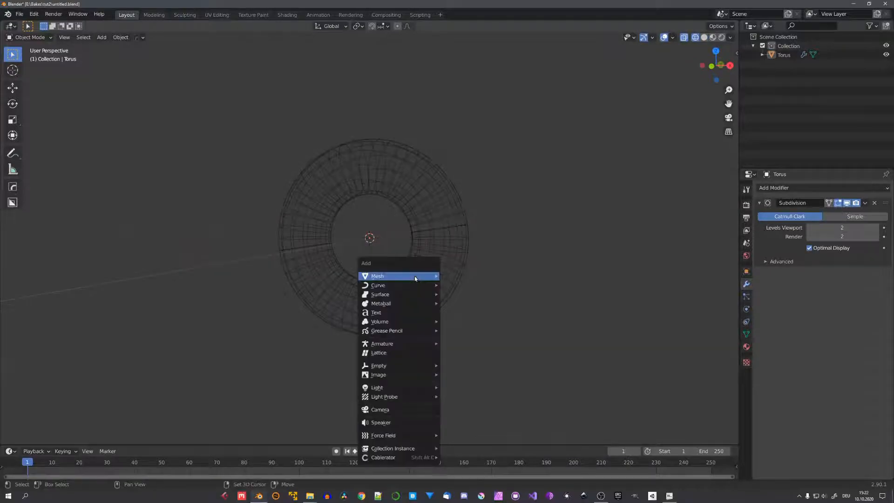
pyautogui.moveTo(415, 278)
pyautogui.click(467, 108)
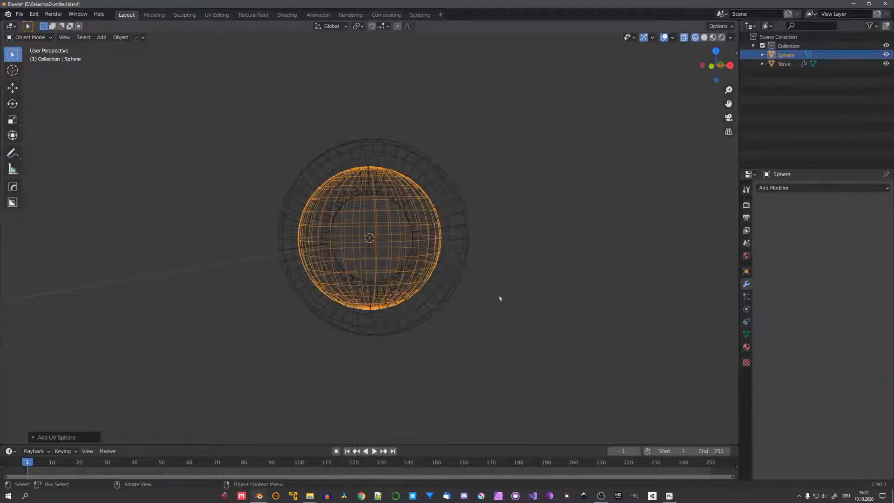
# Step: Shrink the sphere to fit inside the torus tube and raise it along Z into the tube's upper part
pyautogui.press('s')
pyautogui.click(387, 252)
pyautogui.press('g')
pyautogui.press('z')
pyautogui.click(397, 183)
pyautogui.moveTo(399, 190); pyautogui.dragTo(401, 261, button='middle')
pyautogui.scroll(3, 418, 235)
pyautogui.scroll(-3, 413, 263)
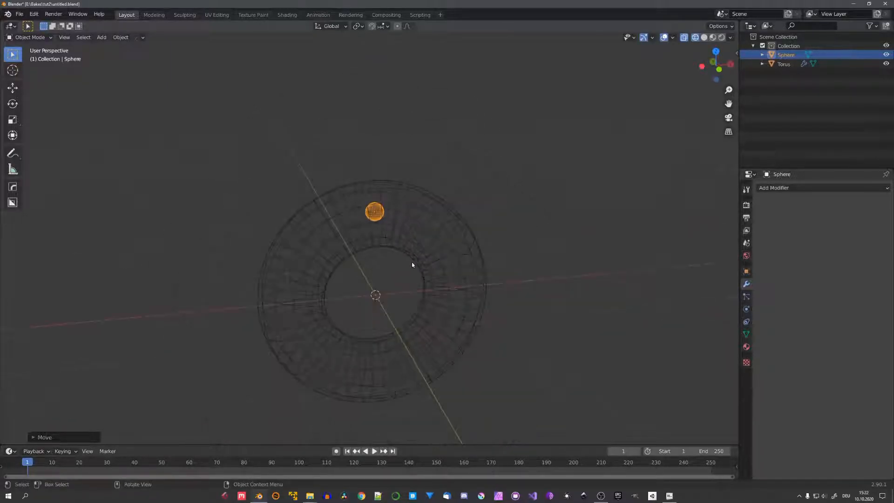
# Step: Apply the Quick Liquid effect to the small sphere to create a liquid domain
pyautogui.press('F3')
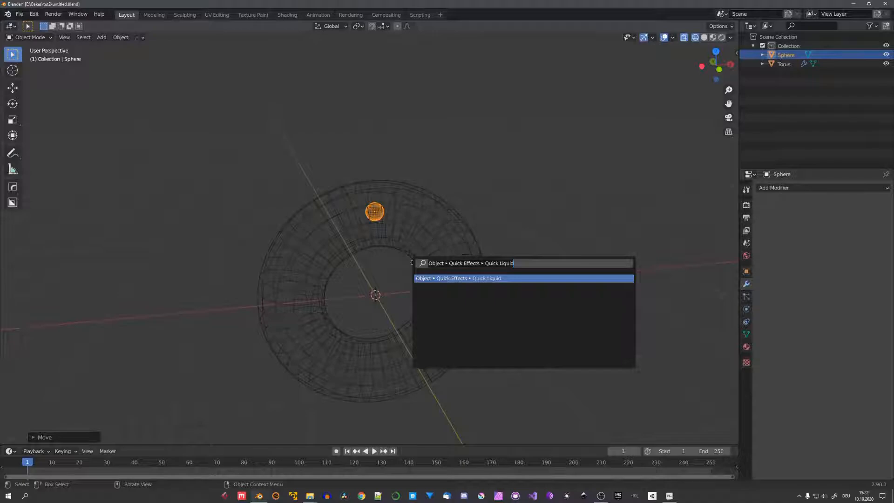
pyautogui.press('Return')
pyautogui.scroll(-3, 369, 242)
pyautogui.moveTo(407, 258)
pyautogui.mouseDown(button='middle')
pyautogui.moveTo(393, 259)
pyautogui.moveTo(409, 238)
pyautogui.moveTo(419, 253)
pyautogui.mouseUp(button='middle')
pyautogui.scroll(8, 391, 247)
pyautogui.scroll(5, 420, 218)
pyautogui.scroll(-14, 426, 210)
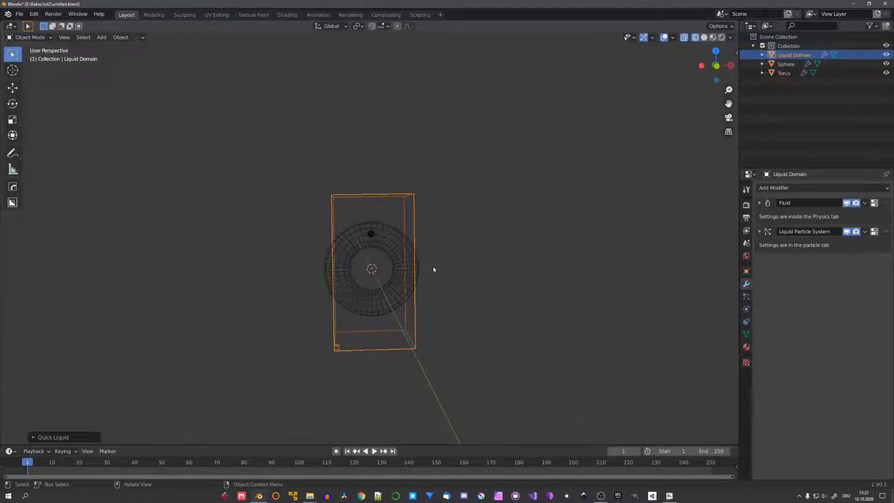
# Step: Resize the liquid domain so it encloses the whole torus, narrowing it along the Y axis
pyautogui.press('s')
pyautogui.click(465, 305)
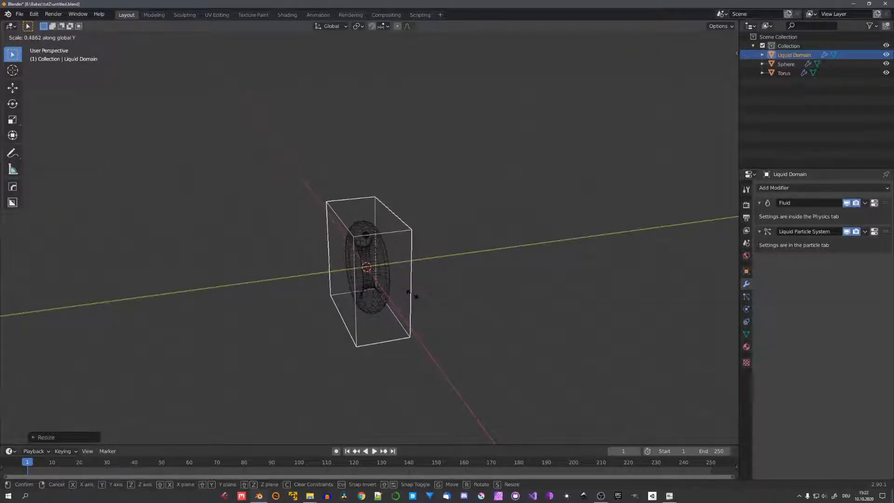
pyautogui.moveTo(413, 295); pyautogui.dragTo(450, 277, button='middle')
pyautogui.scroll(5, 437, 282)
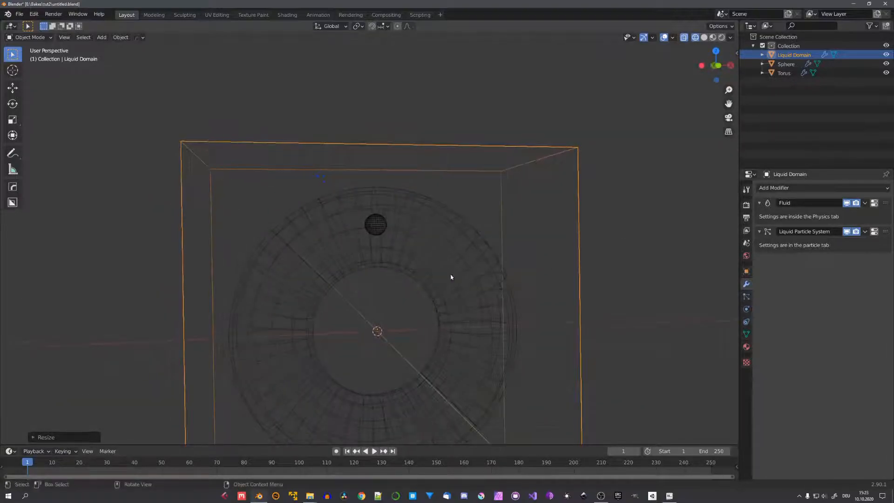
# Step: Enable Fluid physics on the torus with type Effector and effector type Collision
pyautogui.click(481, 260)
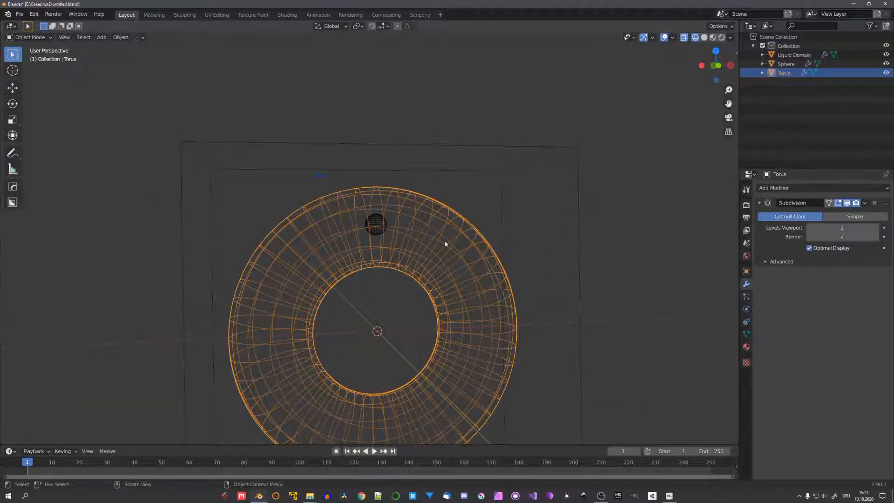
pyautogui.click(747, 309)
pyautogui.click(860, 209)
pyautogui.click(840, 255)
pyautogui.click(832, 293)
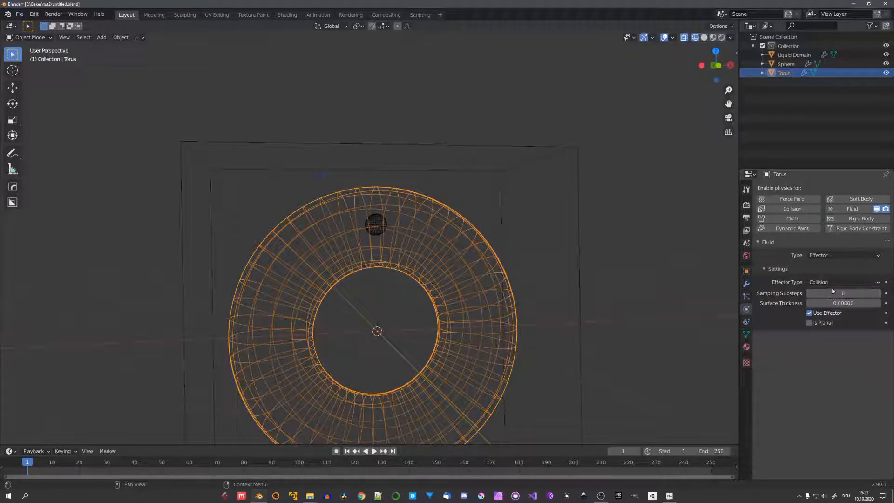
# Step: Set the liquid domain's Resolution Divisions to 64
pyautogui.click(580, 259)
pyautogui.moveTo(525, 259); pyautogui.dragTo(529, 273, button='middle')
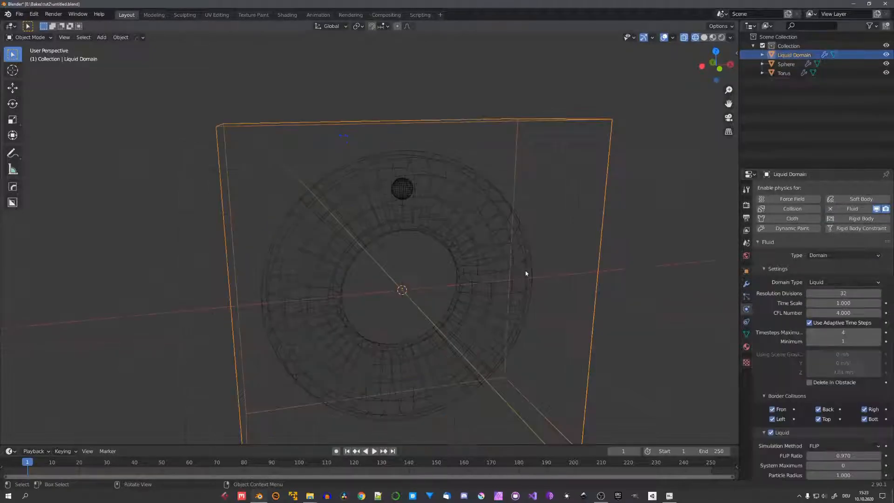
pyautogui.click(844, 293)
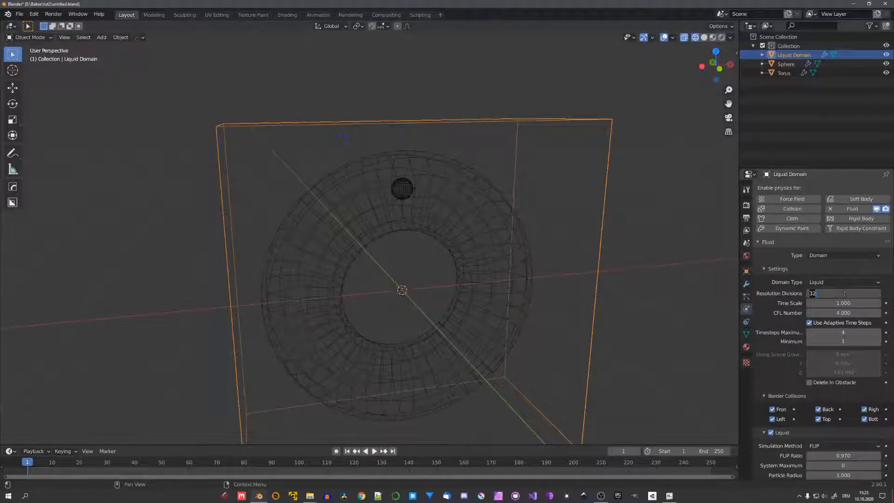
pyautogui.press('Return')
# Step: Play the animation briefly to preview the liquid simulation, and stop it
pyautogui.moveTo(615, 276); pyautogui.dragTo(597, 254, button='middle')
pyautogui.press('space')
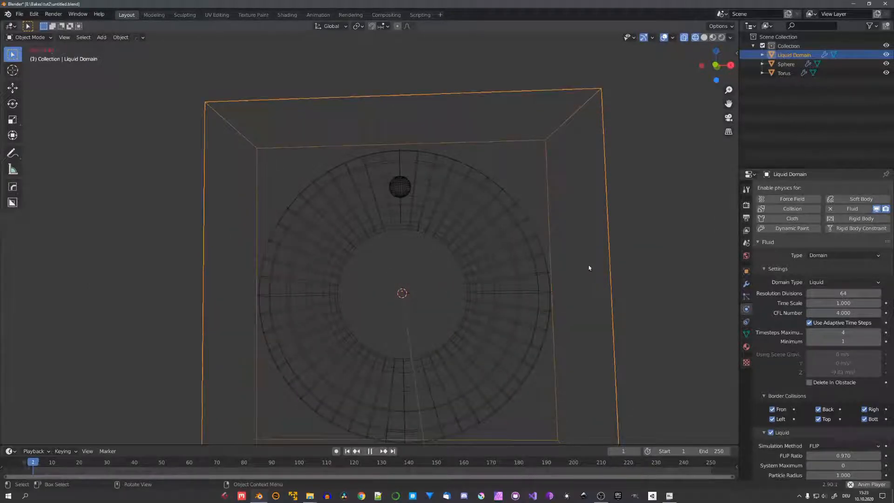
pyautogui.press('space')
# Step: Set the liquid domain's cache type to Modular
pyautogui.moveTo(481, 271); pyautogui.dragTo(509, 259, button='middle')
pyautogui.scroll(-10, 824, 326)
pyautogui.click(839, 444)
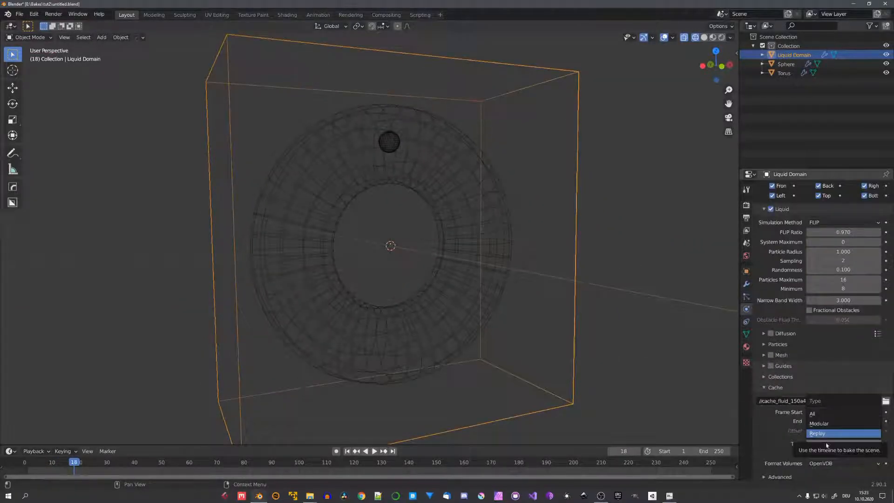
pyautogui.click(830, 424)
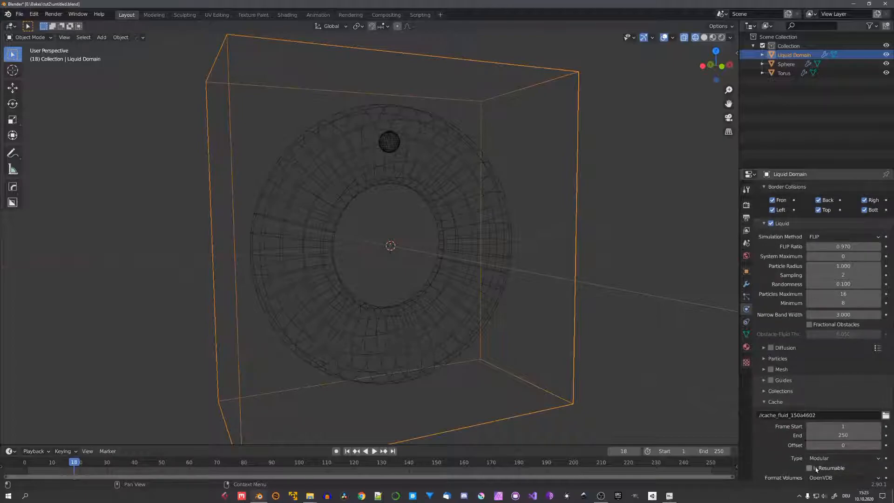
# Step: Bake the liquid domain's data as a test and stop the bake partway
pyautogui.scroll(6, 834, 354)
pyautogui.click(840, 309)
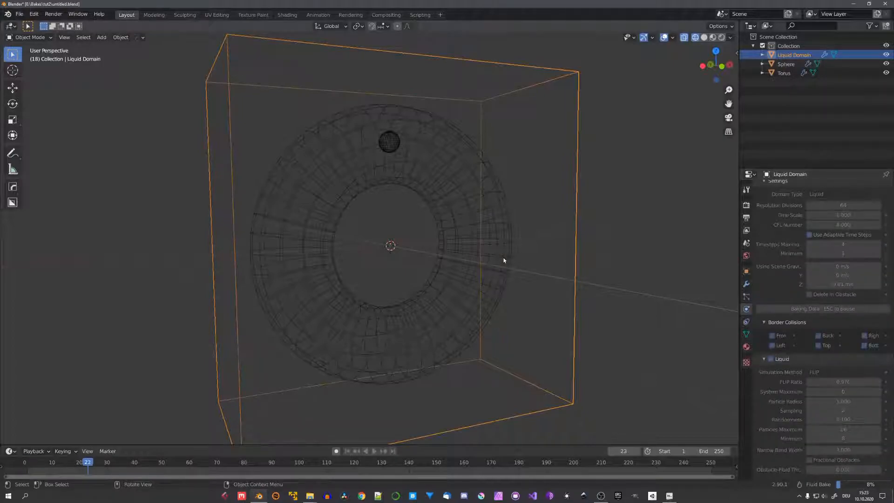
pyautogui.press('Escape')
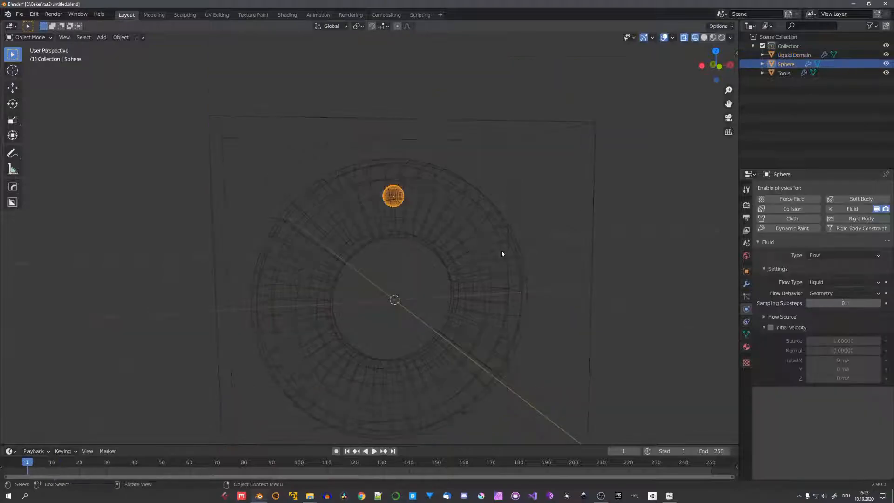
# Step: Move the sphere up out of the torus and sideways into the free upper corner of the domain
pyautogui.press('g')
pyautogui.press('z')
pyautogui.click(504, 199)
pyautogui.press('KP_1')
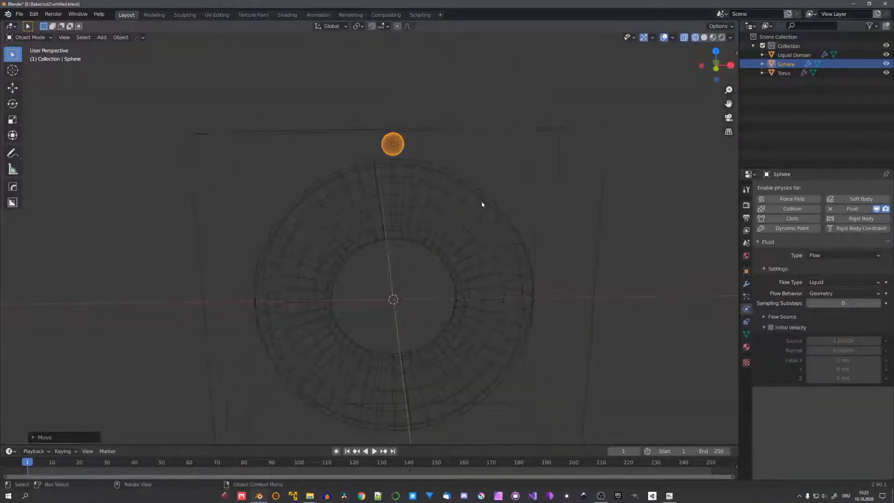
pyautogui.press('g')
pyautogui.click(525, 175)
# Step: Bake the domain's data for a few frames with the sphere outside the torus, and stop the bake
pyautogui.scroll(-5, 502, 244)
pyautogui.moveTo(485, 244); pyautogui.dragTo(482, 245, button='middle')
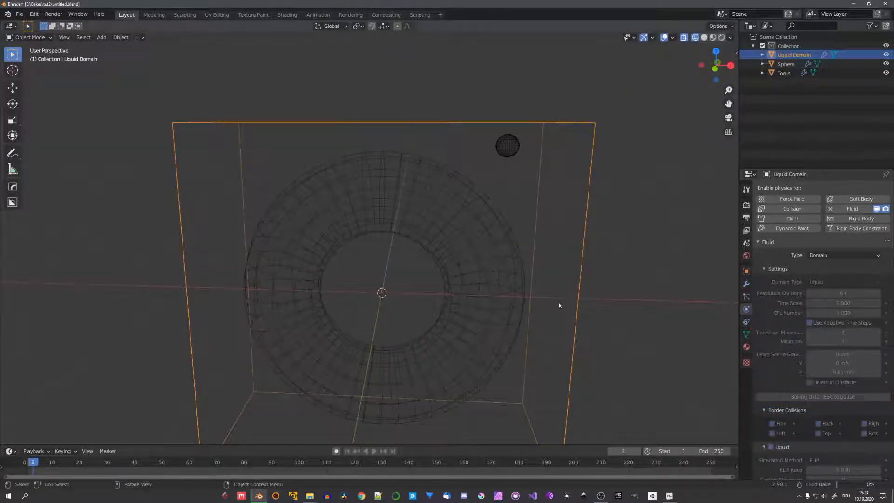
pyautogui.press('Escape')
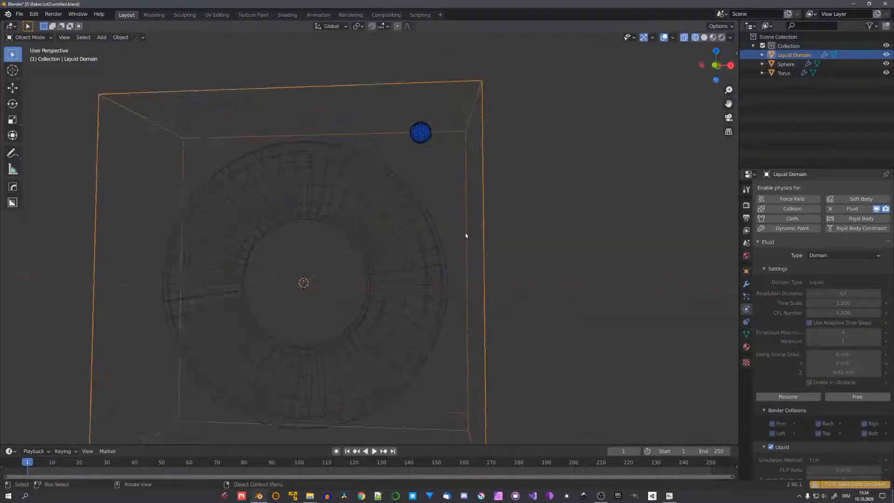
# Step: Play back the baked liquid to examine how it interacts with the torus, and return to the first frame
pyautogui.press('space')
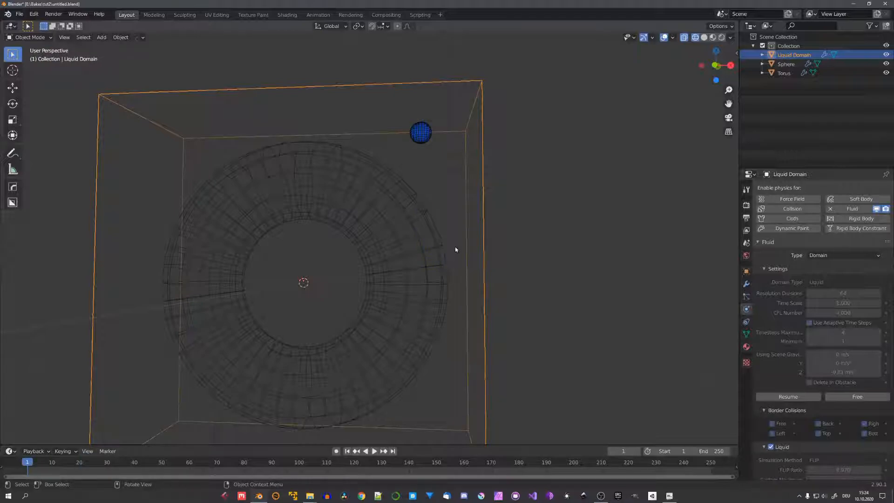
pyautogui.moveTo(454, 246); pyautogui.dragTo(439, 267, button='middle')
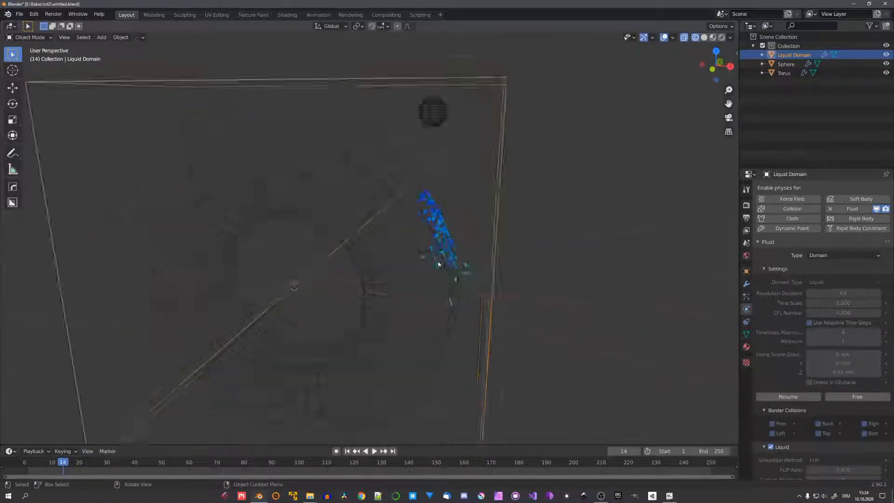
pyautogui.scroll(2, 435, 228)
pyautogui.scroll(-4, 433, 224)
pyautogui.hotkey('shift', 'Left')
pyautogui.moveTo(417, 235); pyautogui.dragTo(435, 228, button='middle')
pyautogui.scroll(4, 434, 226)
# Step: Switch the viewport to solid shading and hide the liquid domain
pyautogui.click(450, 96)
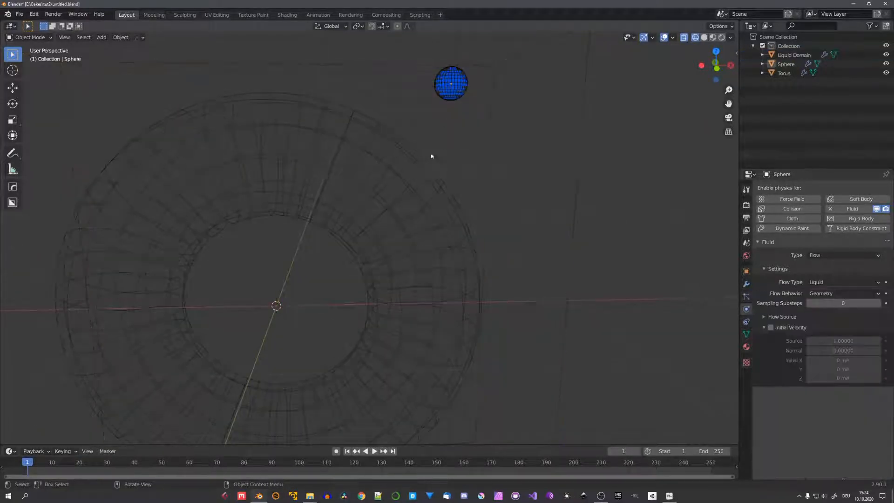
pyautogui.click(424, 180)
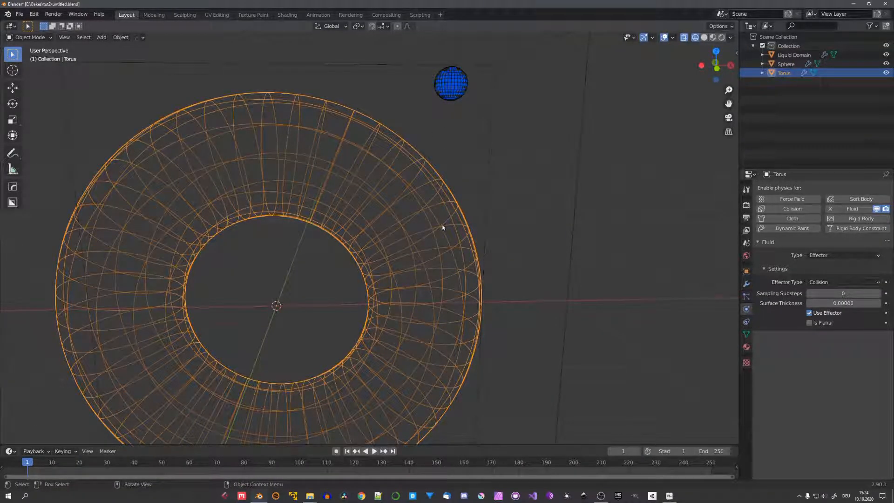
pyautogui.scroll(-4, 424, 227)
pyautogui.click(448, 196)
pyautogui.hotkey('shift', 'z')
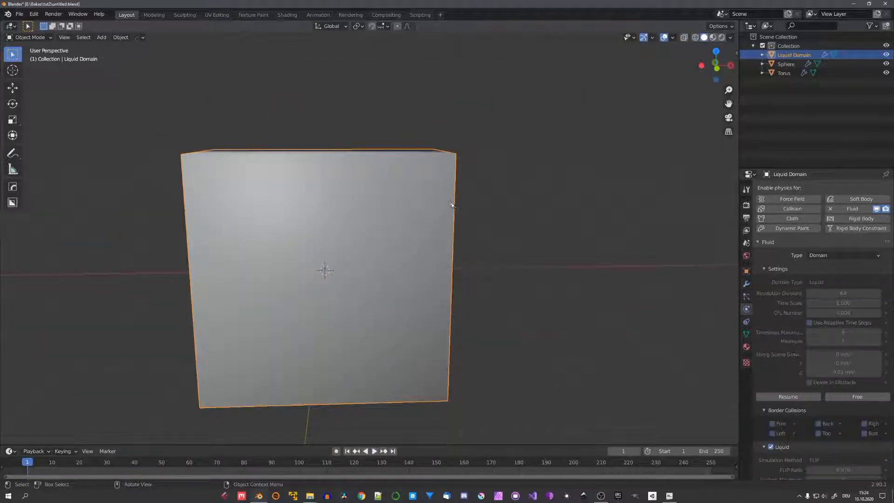
pyautogui.press('h')
# Step: Enable the Face Orientation overlay and inspect the direction of the torus's faces up close
pyautogui.moveTo(474, 213); pyautogui.dragTo(415, 214, button='middle')
pyautogui.click(672, 39)
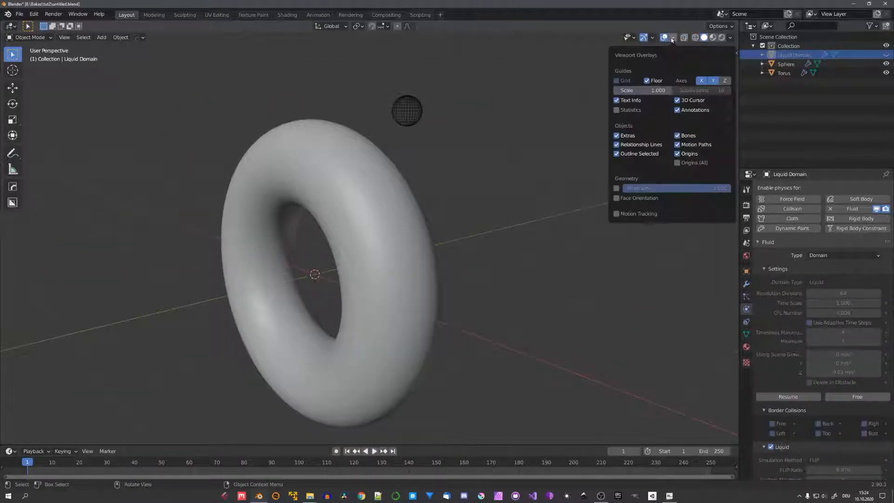
pyautogui.click(617, 198)
pyautogui.moveTo(447, 250)
pyautogui.mouseDown(button='middle')
pyautogui.moveTo(488, 244)
pyautogui.moveTo(335, 244)
pyautogui.moveTo(481, 238)
pyautogui.moveTo(401, 244)
pyautogui.moveTo(443, 236)
pyautogui.mouseUp(button='middle')
pyautogui.click(443, 237)
pyautogui.hotkey('alt', 'a')
pyautogui.scroll(8, 456, 266)
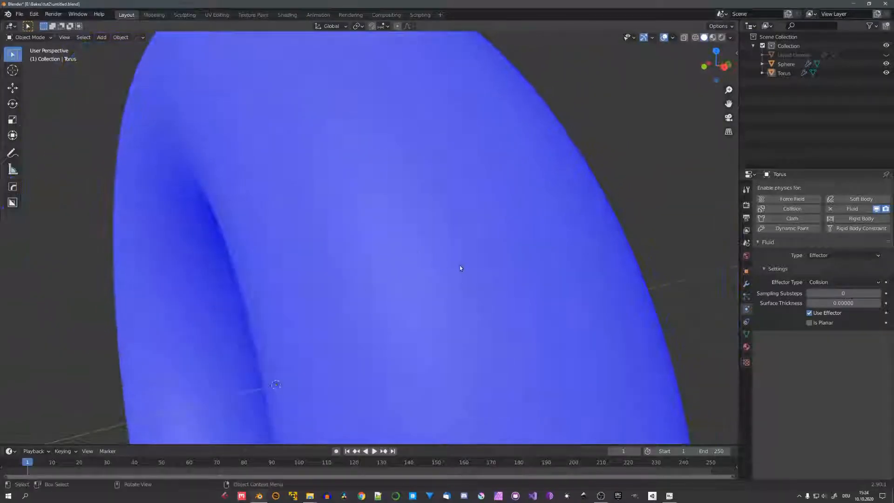
pyautogui.moveTo(461, 265)
pyautogui.mouseDown(button='middle')
pyautogui.moveTo(406, 252)
pyautogui.moveTo(450, 253)
pyautogui.mouseUp(button='middle')
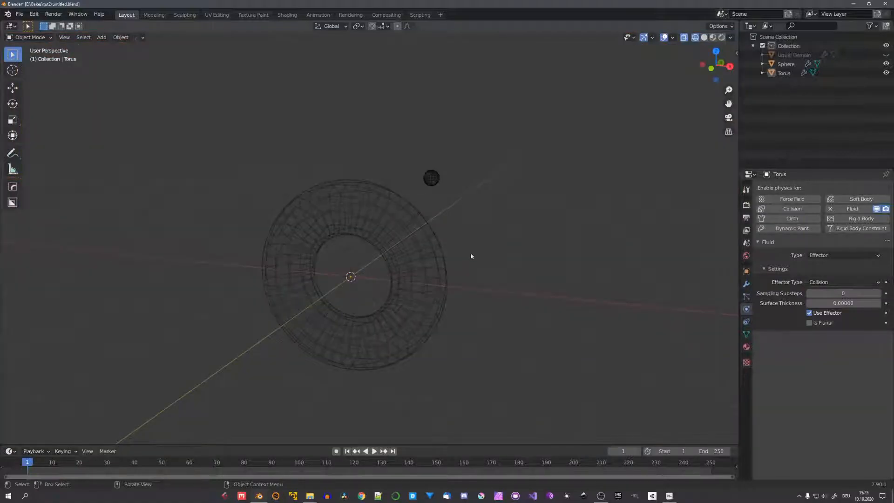
# Step: Flip the normals of all the torus's faces in Edit Mode
pyautogui.moveTo(472, 255); pyautogui.dragTo(425, 273, button='middle')
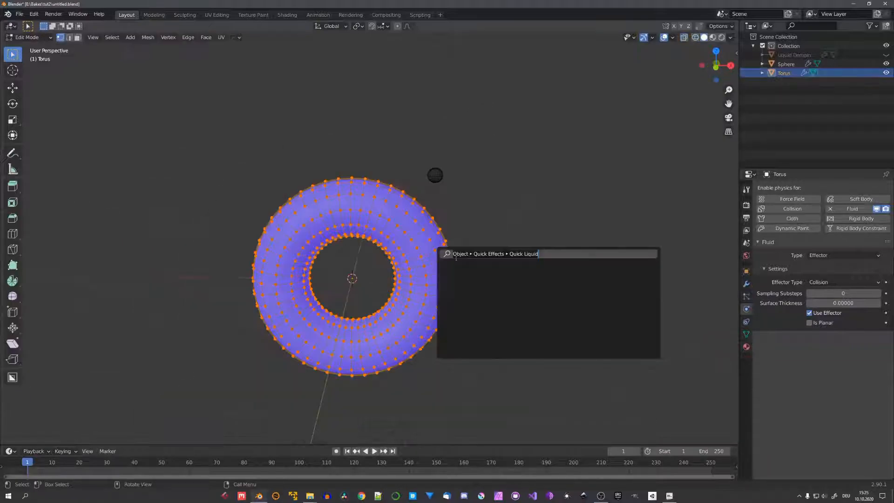
pyautogui.write('flip')
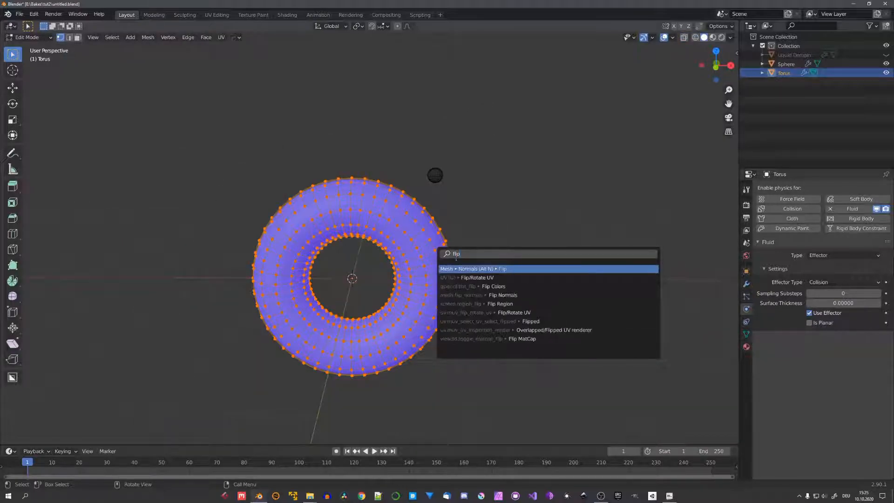
pyautogui.press('Return')
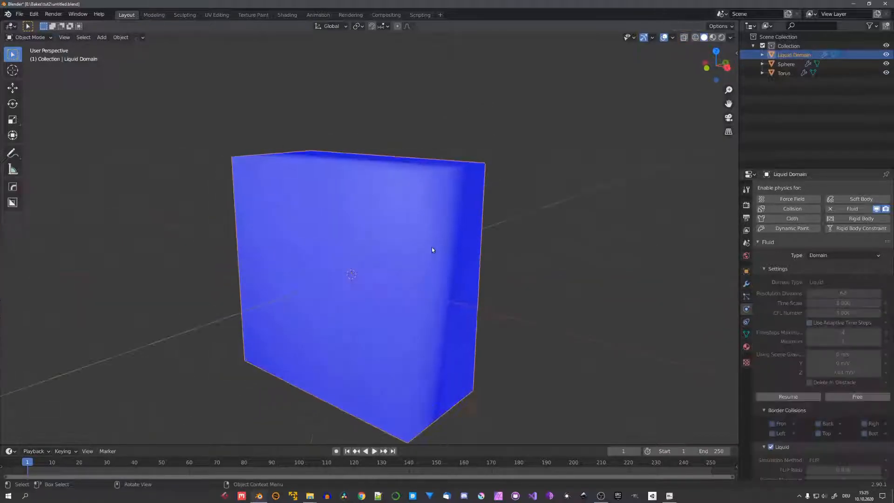
# Step: Display the scene in wireframe, free the liquid domain's old bake and bake its data again
pyautogui.press('z')
pyautogui.click(537, 274)
pyautogui.click(854, 396)
pyautogui.click(834, 396)
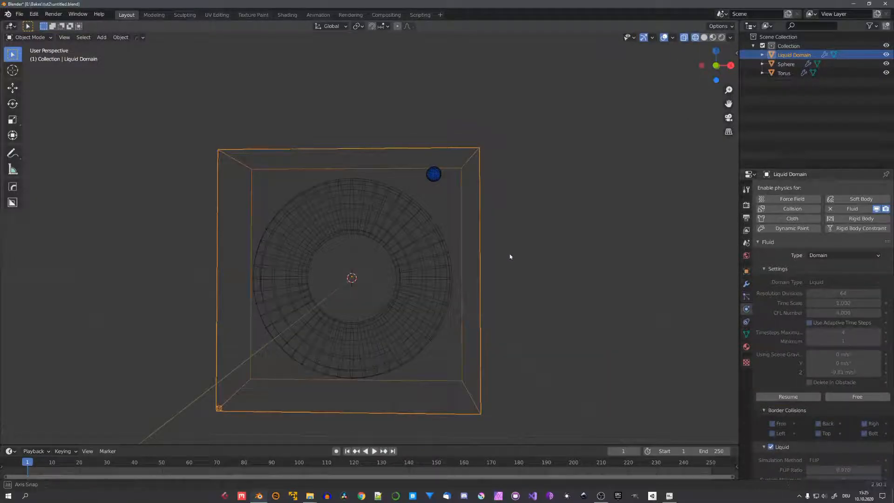
# Step: Play back the rebaked liquid simulation and free the domain's baked data
pyautogui.moveTo(515, 247); pyautogui.dragTo(510, 253, button='middle')
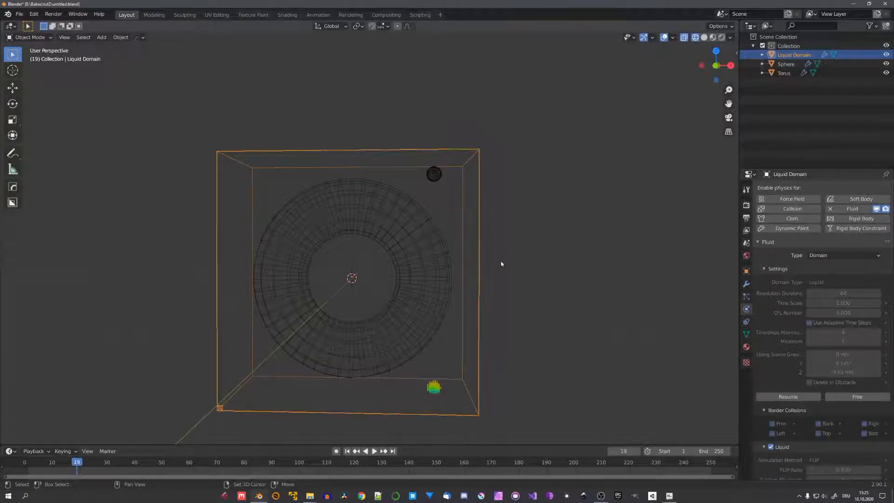
pyautogui.click(858, 396)
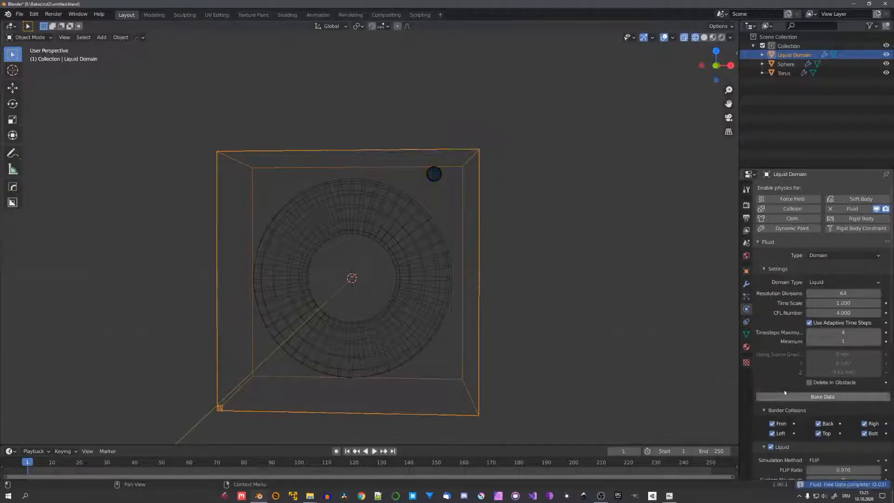
# Step: Reset the sphere's location to the origin and raise it along Z into the upper part of the torus's tube
pyautogui.click(434, 173)
pyautogui.hotkey('alt', 'g')
pyautogui.press('g')
pyautogui.press('z')
pyautogui.click(419, 231)
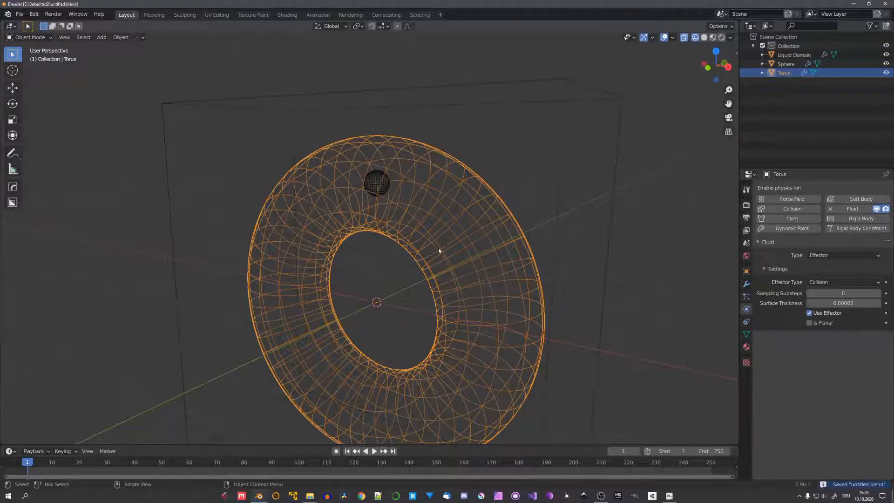
# Step: Add a Solidify modifier to the torus, thicken its shell outward and place the modifier above Fluid in the stack
pyautogui.moveTo(439, 250); pyautogui.dragTo(470, 258, button='middle')
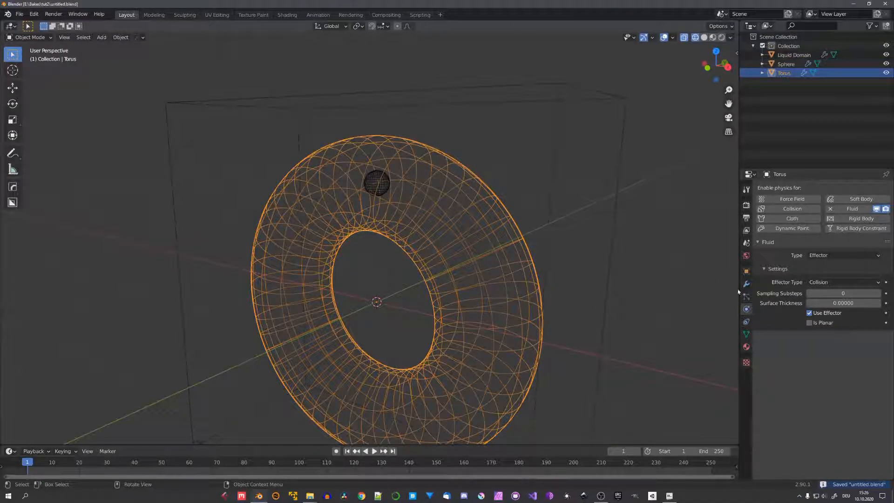
pyautogui.click(746, 284)
pyautogui.click(767, 188)
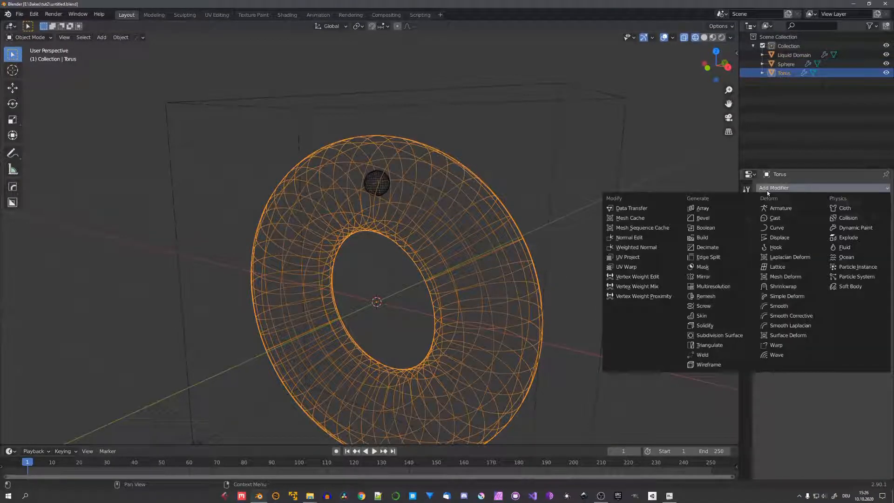
pyautogui.click(705, 326)
pyautogui.moveTo(839, 253)
pyautogui.mouseDown()
pyautogui.moveTo(864, 252)
pyautogui.moveTo(840, 253)
pyautogui.mouseUp()
pyautogui.click(759, 229)
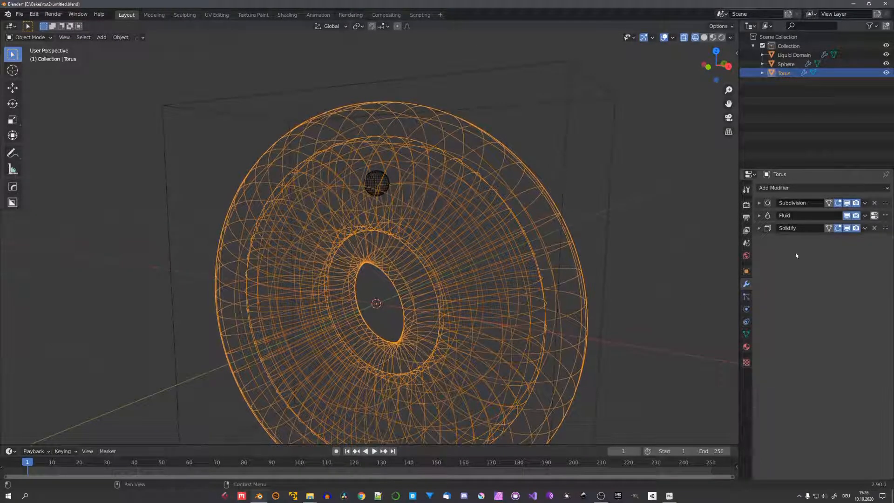
pyautogui.moveTo(886, 229); pyautogui.dragTo(885, 216)
# Step: Bake the liquid domain's data briefly, stop the bake and play back the simulated frames
pyautogui.moveTo(542, 267); pyautogui.dragTo(572, 264, button='middle')
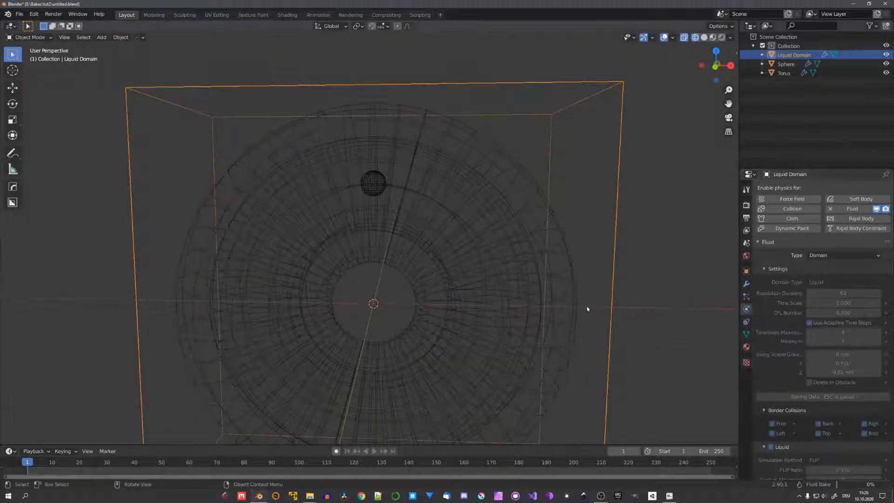
pyautogui.press('Escape')
pyautogui.scroll(-4, 475, 257)
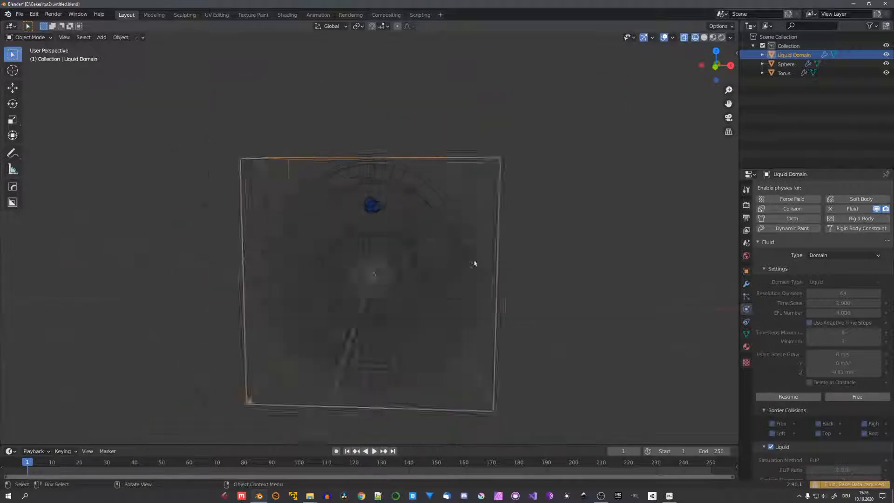
pyautogui.press('space')
pyautogui.moveTo(446, 290); pyautogui.dragTo(399, 305, button='middle')
pyautogui.press('space')
pyautogui.scroll(4, 433, 299)
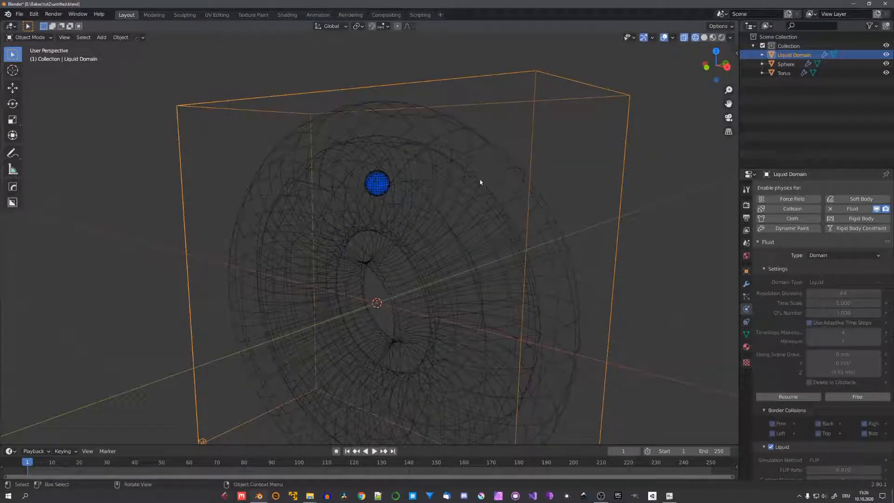
# Step: Set the torus effector's sampling substeps to 12
pyautogui.click(480, 182)
pyautogui.hotkey('alt', 'a')
pyautogui.click(835, 294)
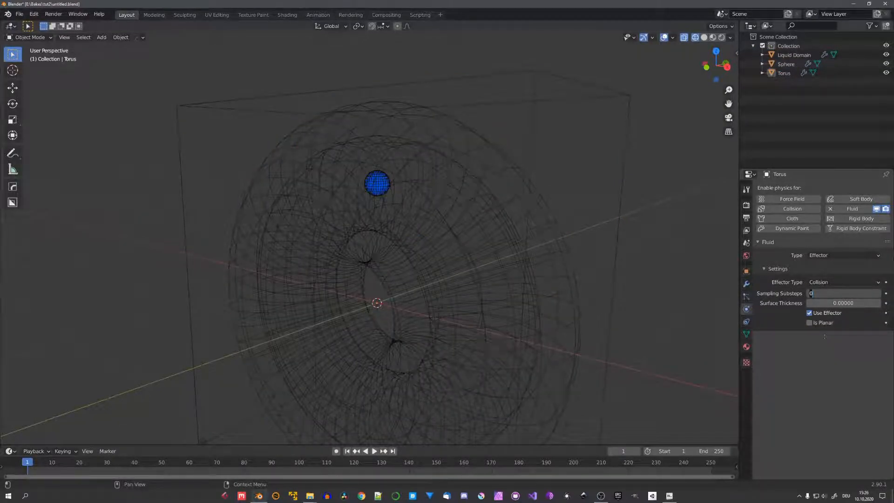
pyautogui.write('12')
pyautogui.press('Return')
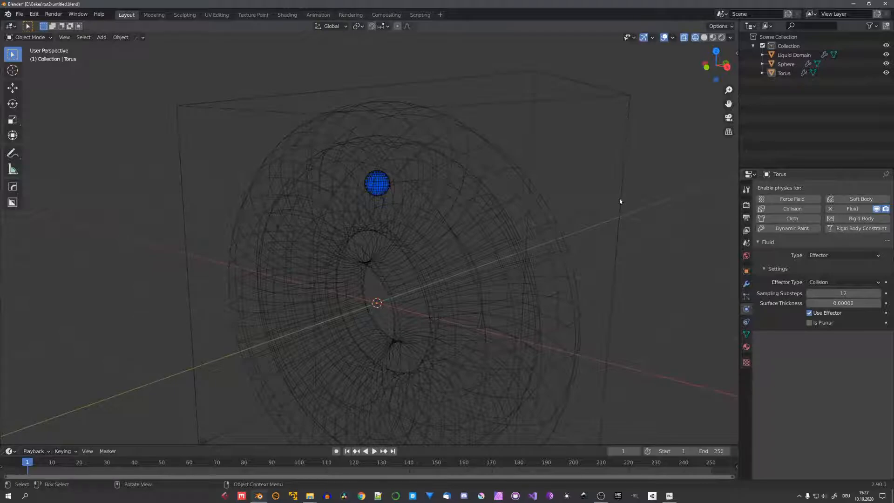
# Step: Set the sphere's flow sampling substeps to 12 and its flow behavior to Inflow
pyautogui.moveTo(646, 266); pyautogui.dragTo(597, 248, button='middle')
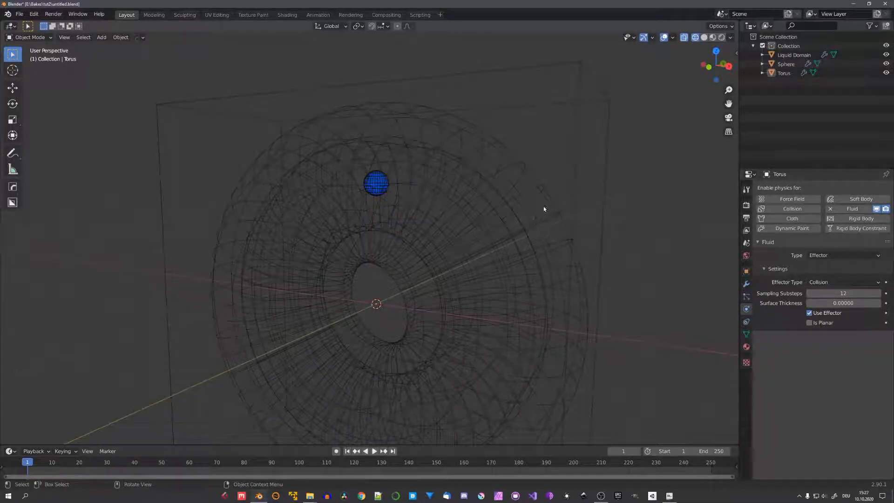
pyautogui.click(376, 183)
pyautogui.click(793, 303)
pyautogui.press('Return')
pyautogui.moveTo(537, 257); pyautogui.dragTo(553, 258, button='middle')
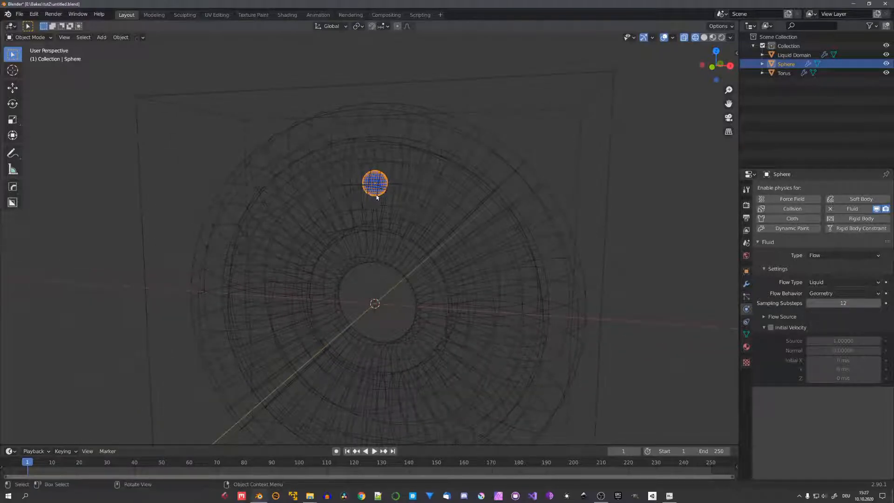
pyautogui.scroll(-3, 491, 201)
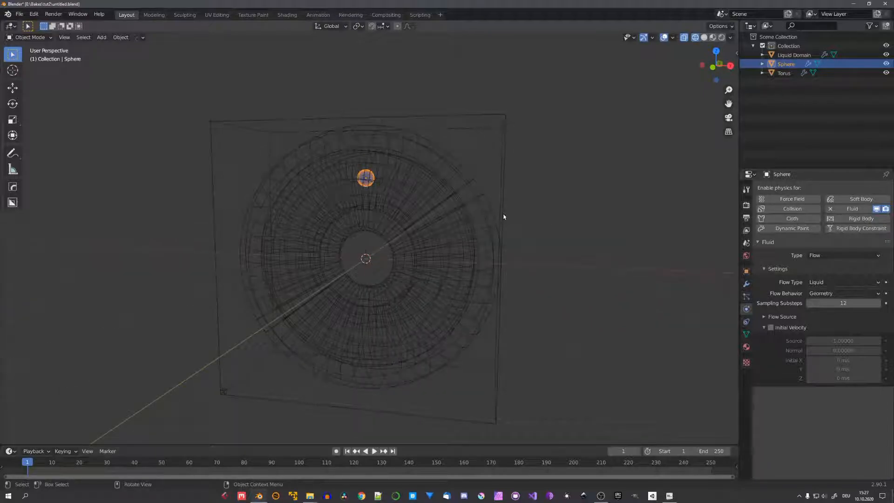
pyautogui.click(821, 295)
pyautogui.click(823, 302)
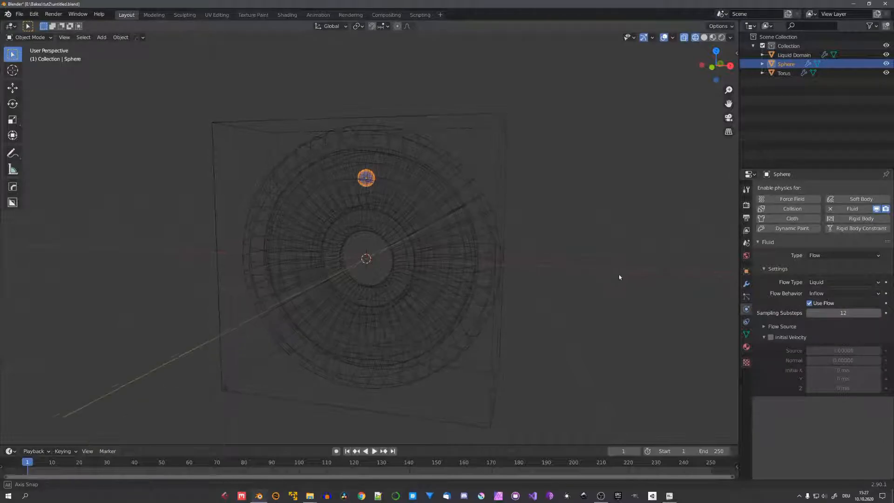
pyautogui.scroll(5, 404, 192)
pyautogui.scroll(-6, 423, 212)
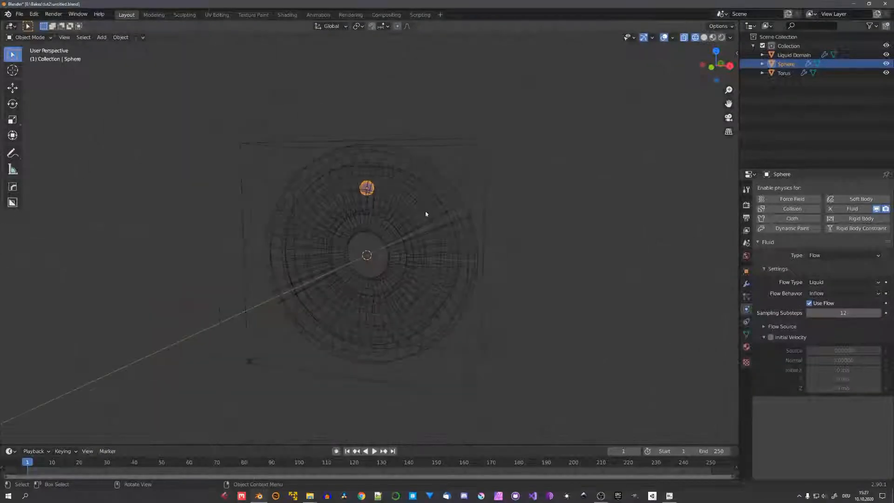
# Step: Select the liquid domain, play back its baked inflow simulation and examine the fluid inside the torus from different angles
pyautogui.click(485, 207)
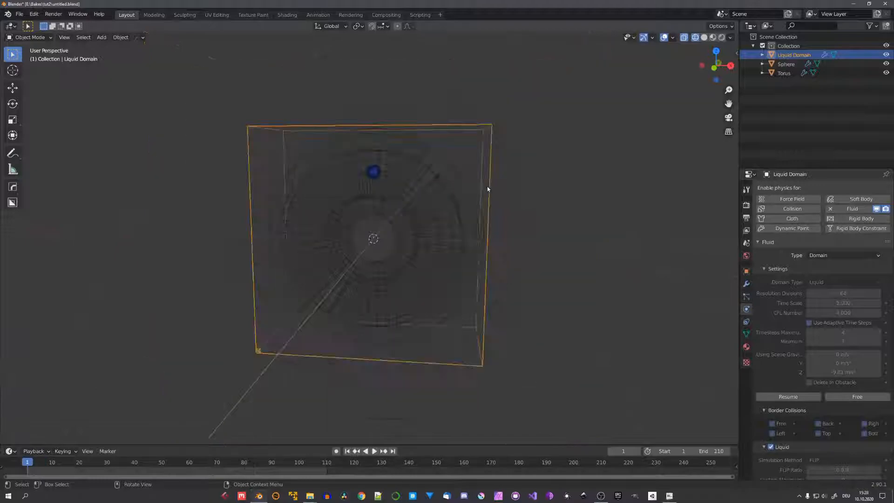
pyautogui.scroll(-3, 476, 214)
pyautogui.press('space')
pyautogui.scroll(5, 459, 239)
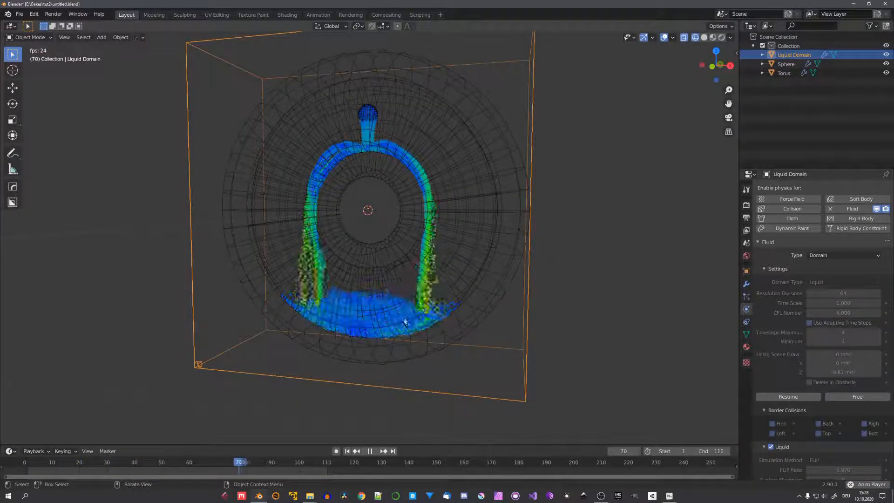
pyautogui.press('space')
pyautogui.moveTo(395, 328); pyautogui.dragTo(394, 230, button='middle')
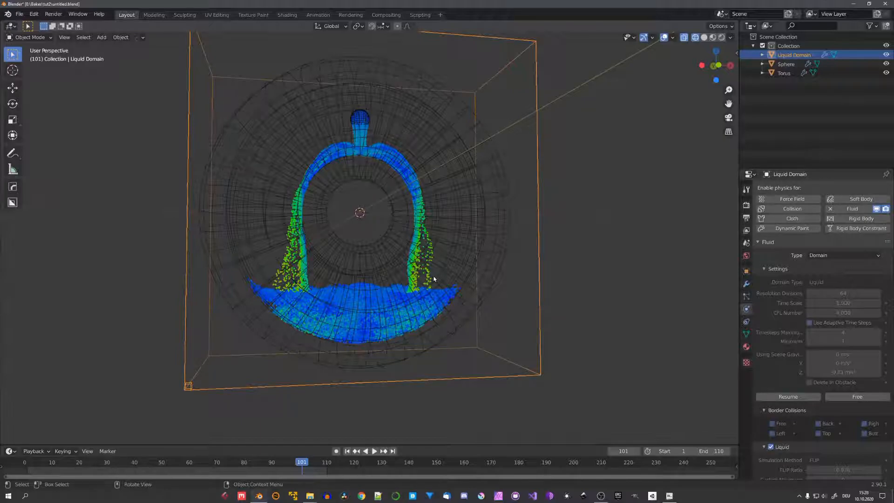
# Step: Enable Mesh for the liquid domain and bake the fluid mesh
pyautogui.scroll(-10, 772, 316)
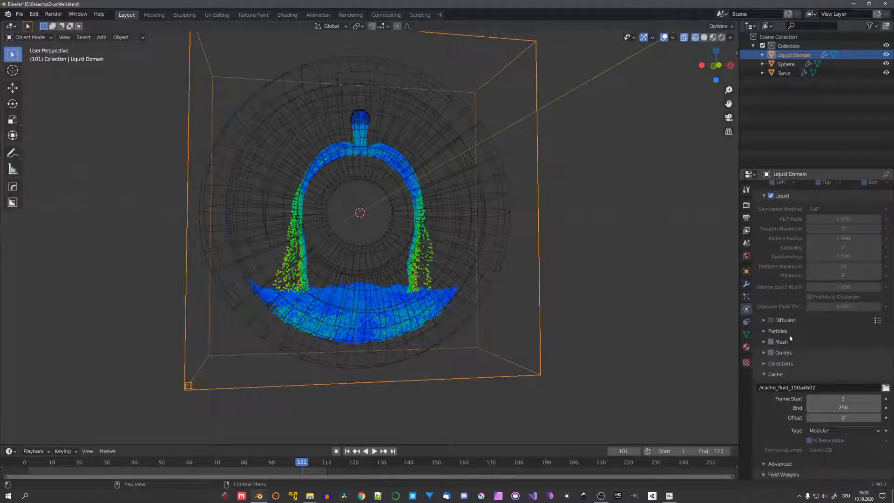
pyautogui.click(781, 341)
pyautogui.click(772, 342)
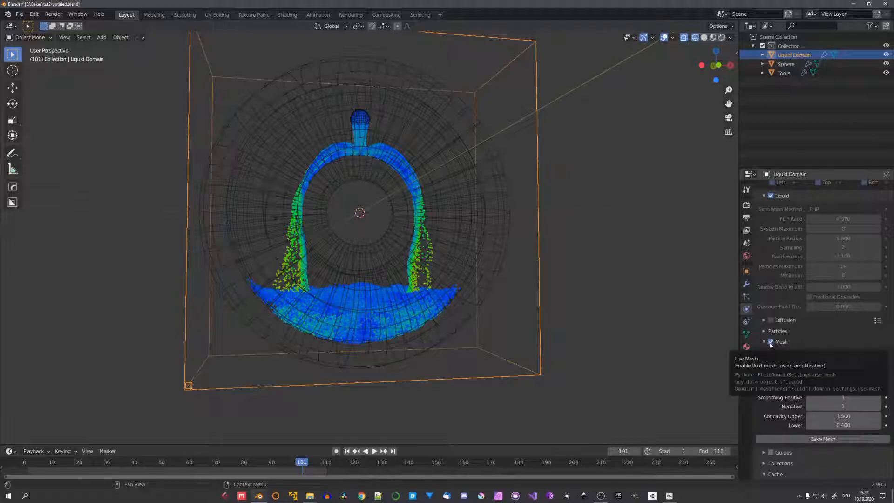
pyautogui.click(822, 439)
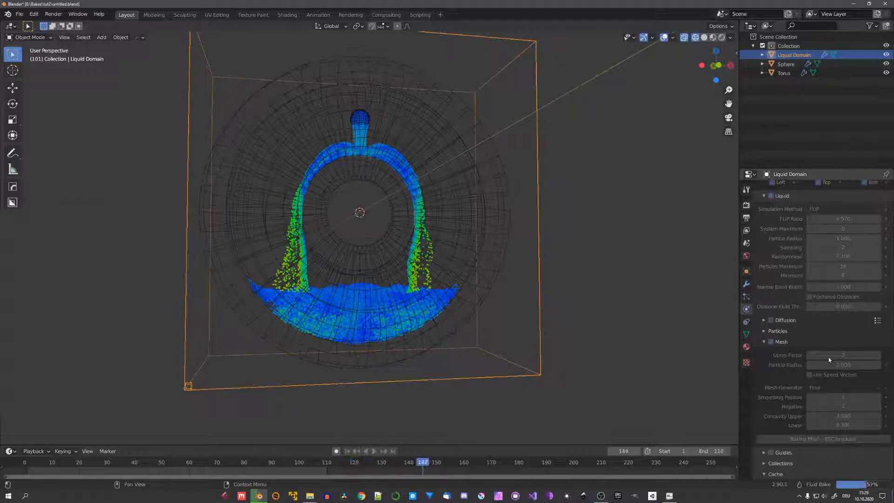
# Step: Play back the baked fluid mesh in front orthographic view
pyautogui.press('space')
pyautogui.press('KP_5')
pyautogui.press('space')
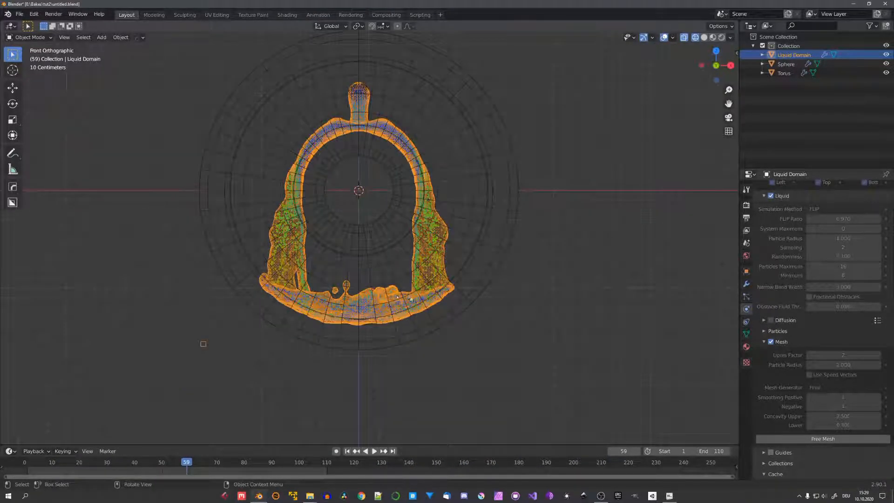
# Step: Temporarily hide the torus's Solidify modifier in the viewport and compare the fluid mesh with the torus's original surface up close
pyautogui.keyDown('shift'); pyautogui.moveTo(323, 344); pyautogui.dragTo(329, 289, button='middle'); pyautogui.keyUp('shift')
pyautogui.click(329, 290)
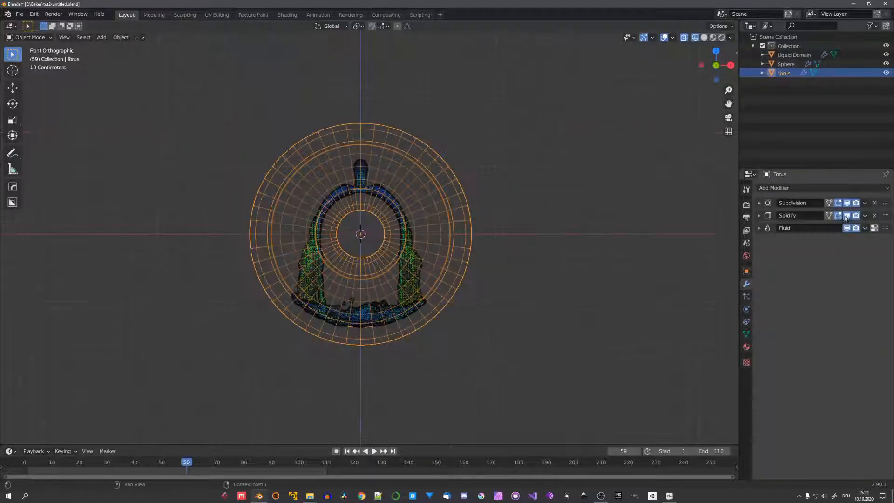
pyautogui.click(847, 216)
pyautogui.keyDown('shift'); pyautogui.moveTo(556, 293); pyautogui.dragTo(576, 239, button='middle'); pyautogui.keyUp('shift')
pyautogui.scroll(5, 373, 317)
pyautogui.keyDown('shift'); pyautogui.moveTo(303, 309); pyautogui.dragTo(423, 267, button='middle'); pyautogui.keyUp('shift')
pyautogui.scroll(5, 386, 287)
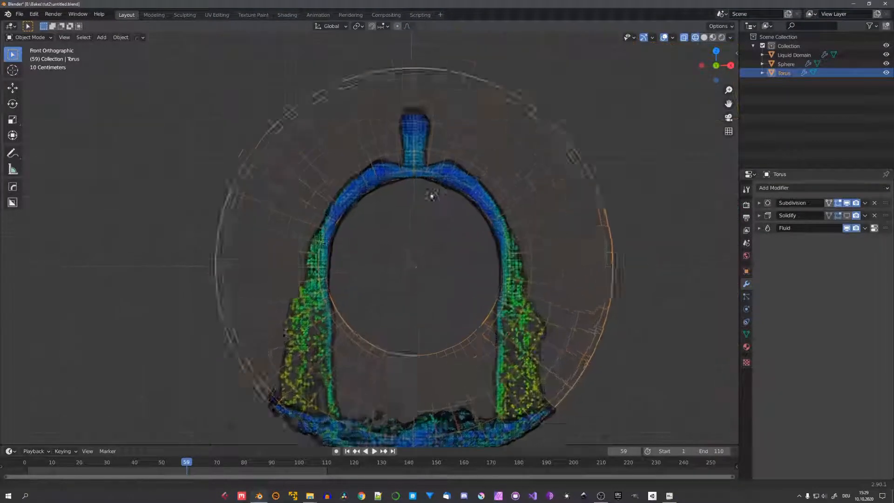
pyautogui.keyDown('ctrl'); pyautogui.moveTo(432, 195); pyautogui.dragTo(483, 297, button='middle'); pyautogui.keyUp('ctrl')
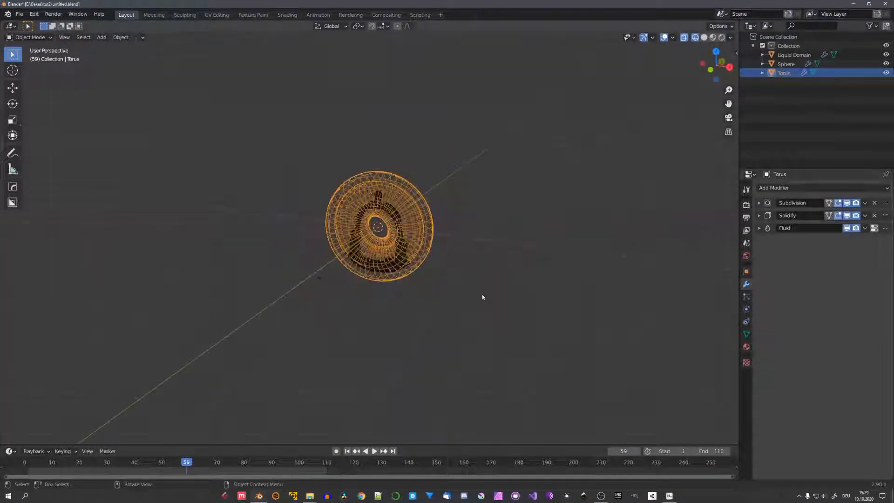
# Step: Duplicate the torus off to the side, then remove the Solidify modifier and the fluid physics from the copy
pyautogui.hotkey('shift', 'd')
pyautogui.click(631, 243)
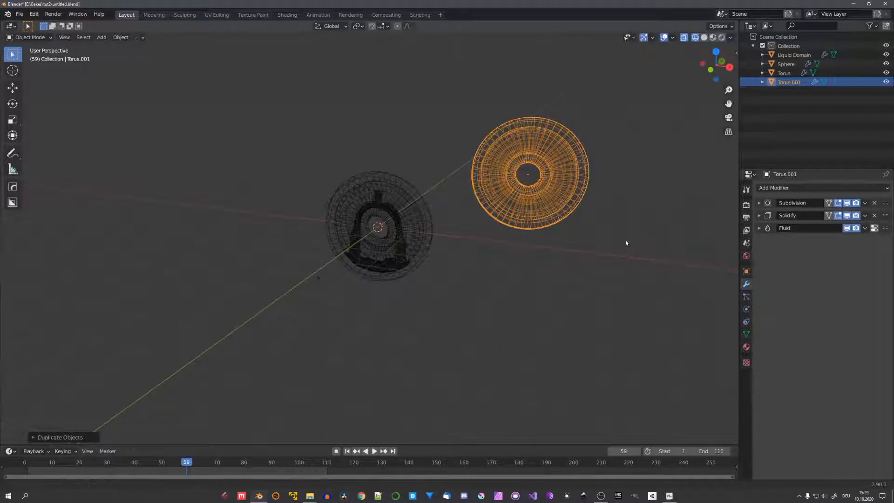
pyautogui.keyDown('shift'); pyautogui.moveTo(630, 244); pyautogui.dragTo(554, 290, button='middle'); pyautogui.keyUp('shift')
pyautogui.click(875, 216)
pyautogui.keyDown('shift'); pyautogui.moveTo(718, 235); pyautogui.dragTo(672, 247, button='middle'); pyautogui.keyUp('shift')
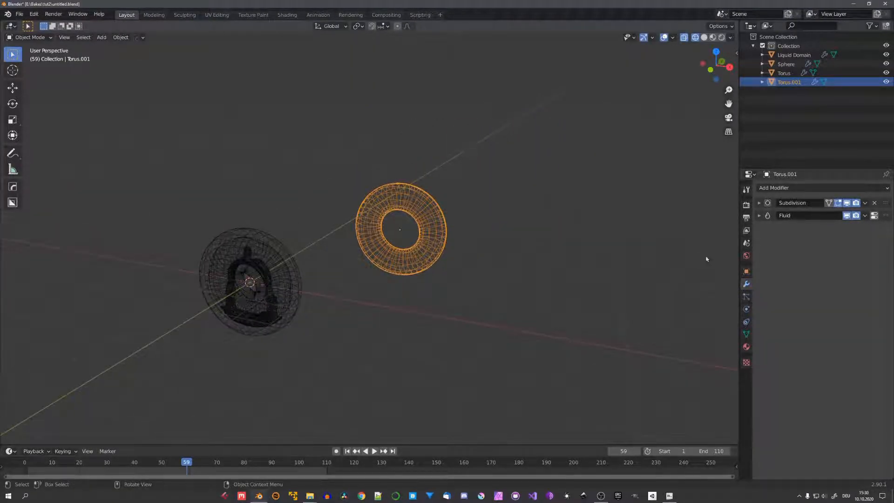
pyautogui.click(746, 309)
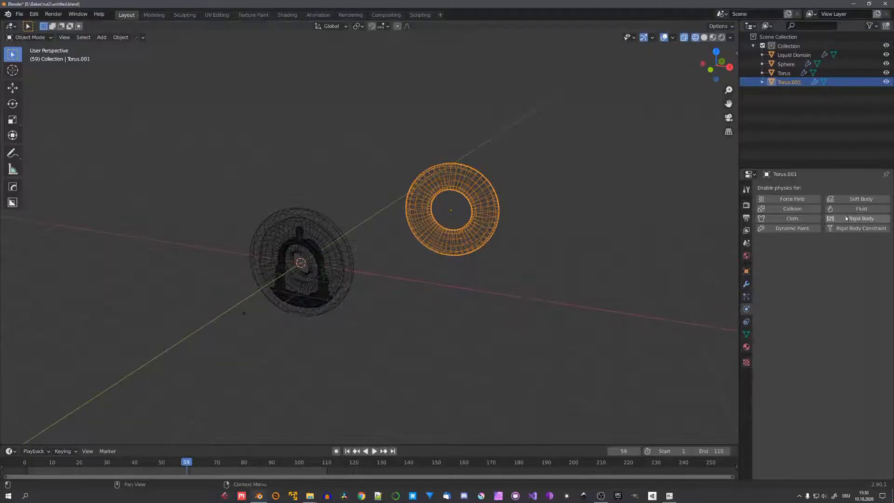
pyautogui.moveTo(469, 246); pyautogui.dragTo(475, 240, button='middle')
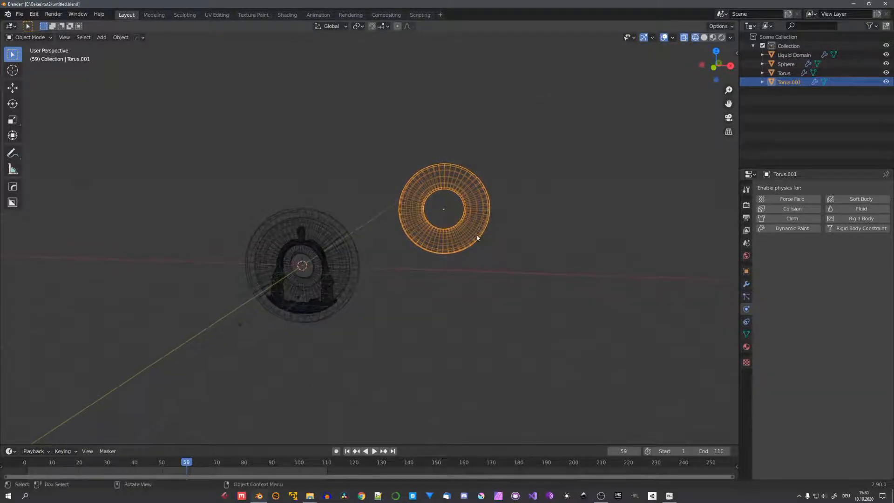
# Step: Reset the torus copy's location to the origin and rename it Boolean
pyautogui.hotkey('alt', 'g')
pyautogui.keyDown('shift'); pyautogui.moveTo(404, 272); pyautogui.dragTo(463, 243, button='middle'); pyautogui.keyUp('shift')
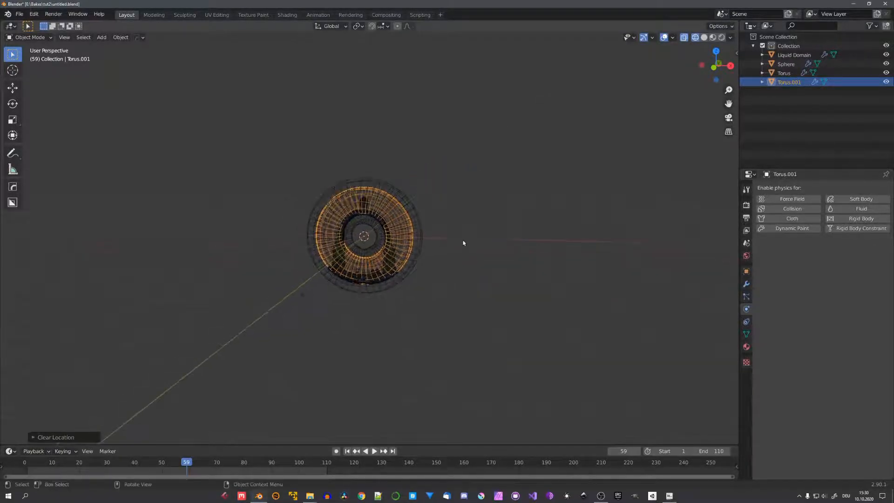
pyautogui.hotkey('shift', 'Left')
pyautogui.scroll(1, 421, 246)
pyautogui.scroll(5, 421, 247)
pyautogui.doubleClick(793, 81)
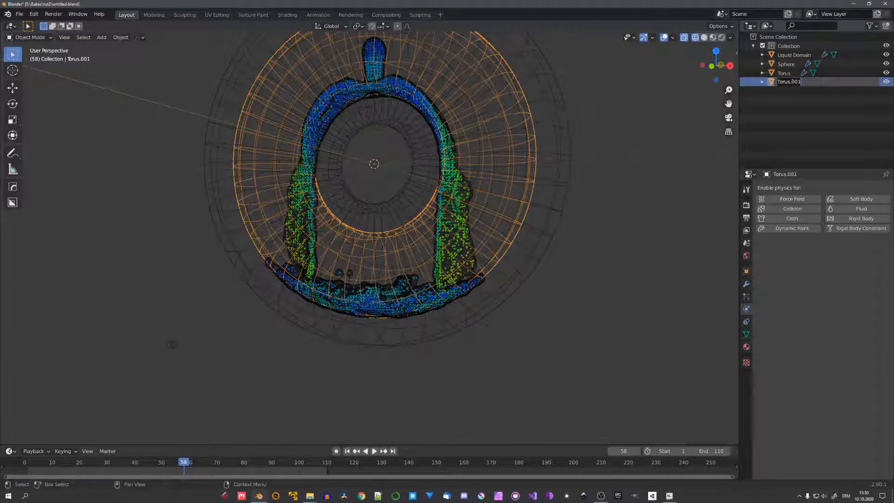
pyautogui.write('Boolean')
pyautogui.press('Return')
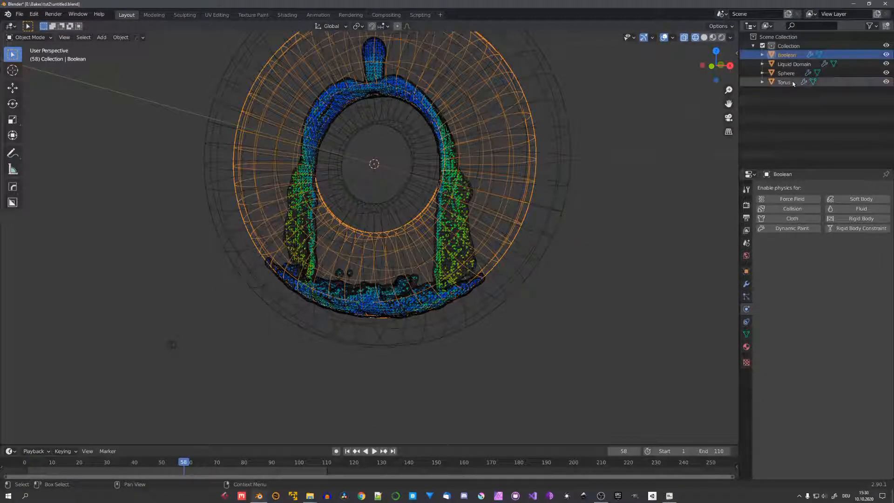
# Step: Add a Boolean modifier to the liquid domain with the object named Boolean as its target
pyautogui.click(471, 242)
pyautogui.click(747, 284)
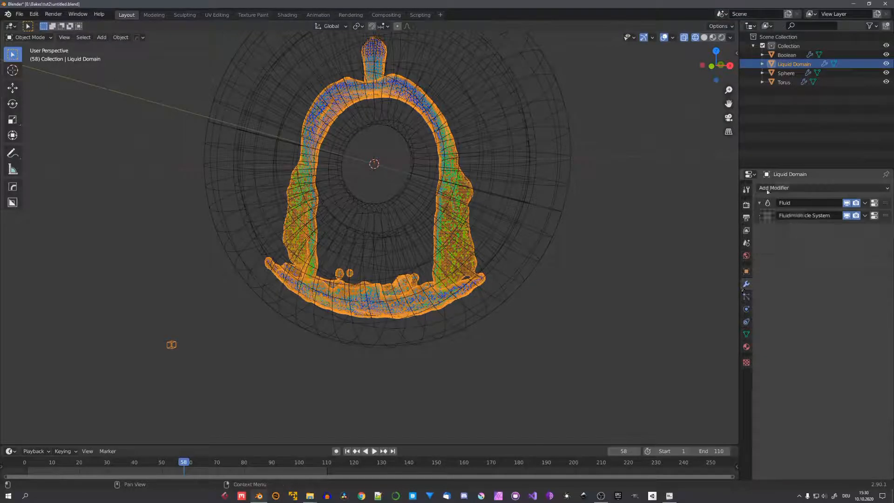
pyautogui.click(767, 189)
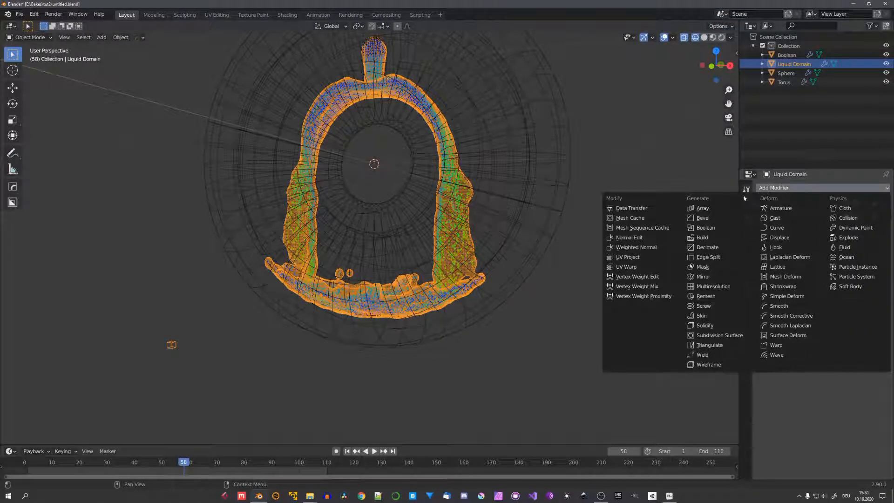
pyautogui.click(706, 228)
pyautogui.click(820, 252)
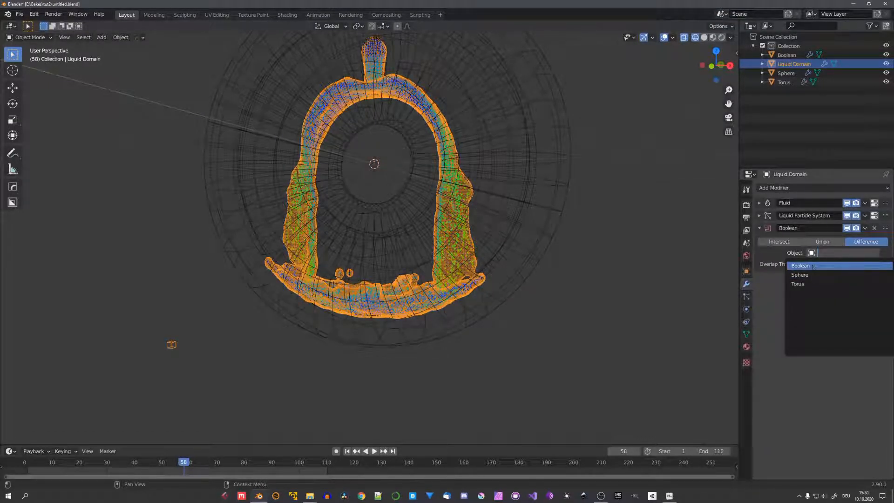
pyautogui.click(813, 267)
pyautogui.moveTo(510, 278)
pyautogui.mouseDown(button='middle')
pyautogui.moveTo(481, 300)
pyautogui.moveTo(529, 286)
pyautogui.moveTo(511, 285)
pyautogui.mouseUp(button='middle')
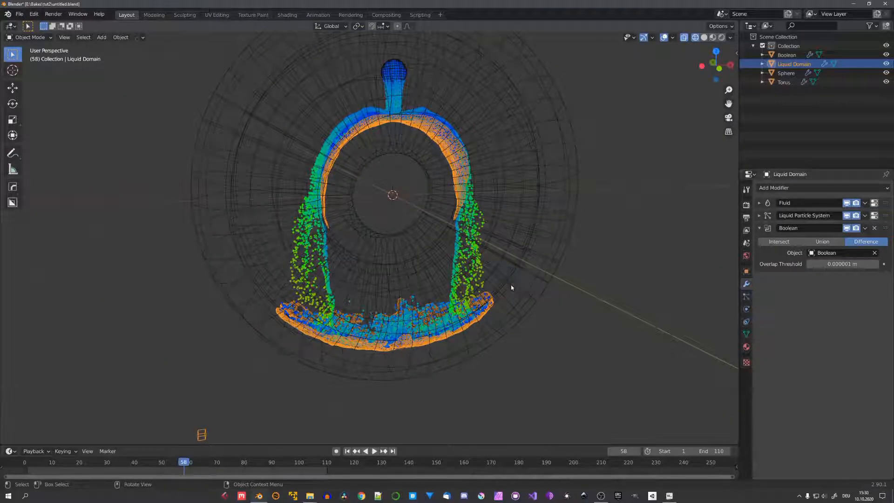
# Step: Set the liquid domain's Boolean modifier to Intersect and examine the trimmed fluid mesh from the front and at an angle
pyautogui.click(780, 242)
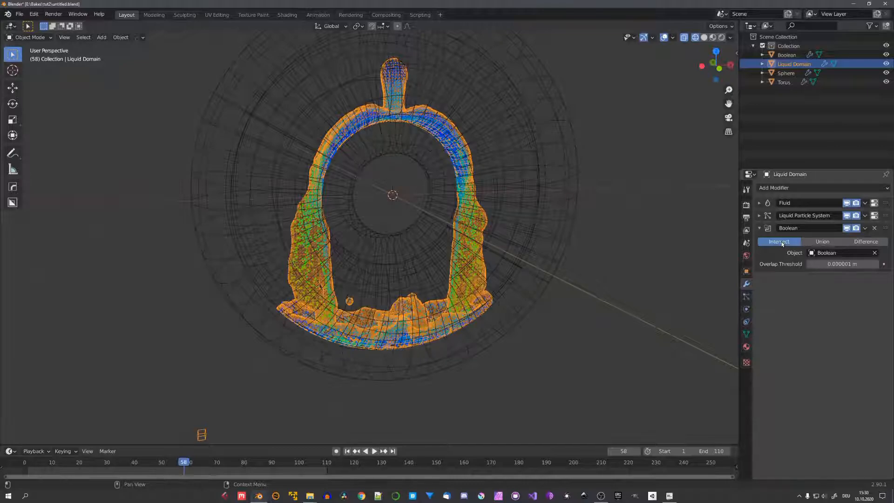
pyautogui.press('KP_1')
pyautogui.scroll(5, 465, 279)
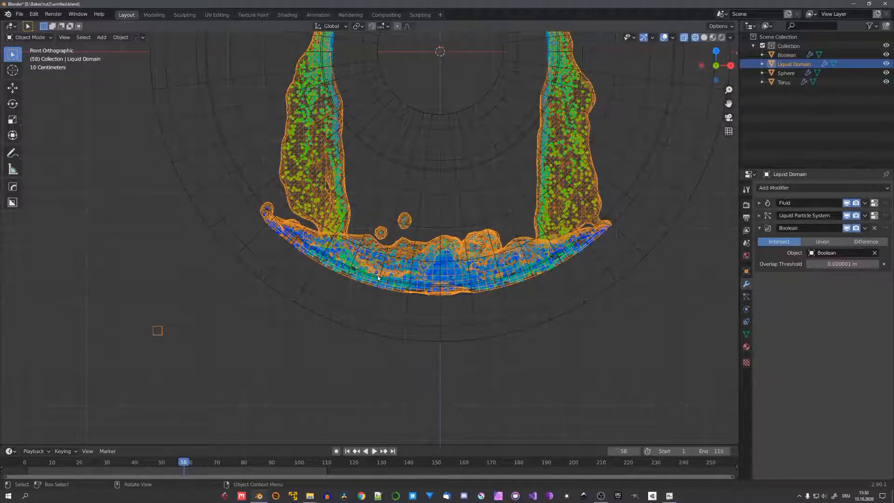
pyautogui.scroll(-2, 365, 288)
pyautogui.keyDown('shift'); pyautogui.moveTo(365, 297); pyautogui.dragTo(349, 376, button='middle'); pyautogui.keyUp('shift')
pyautogui.moveTo(399, 294); pyautogui.dragTo(421, 300, button='middle')
pyautogui.moveTo(421, 300); pyautogui.dragTo(426, 302, button='middle')
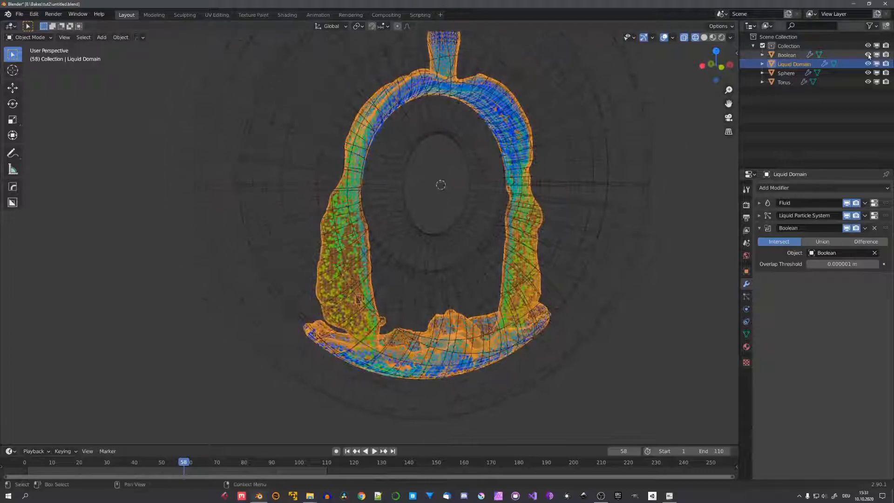
# Step: Hide the Boolean object in the viewport and disable it in renders
pyautogui.click(869, 55)
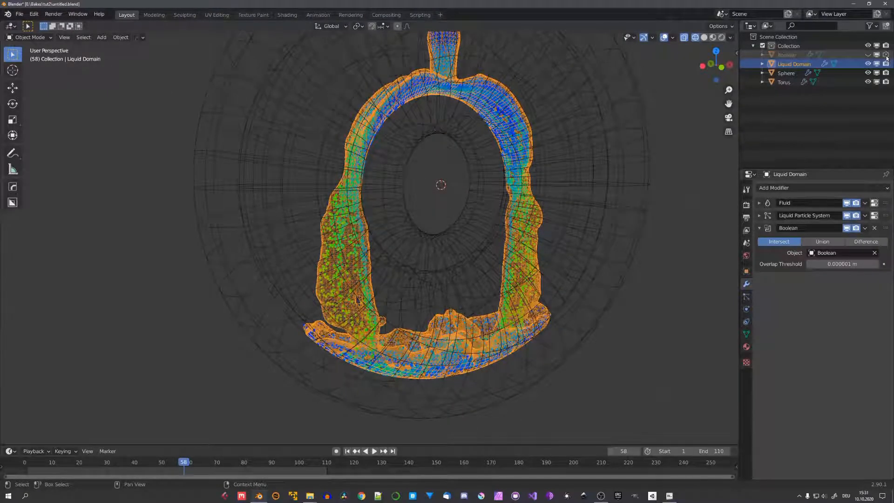
pyautogui.moveTo(643, 144); pyautogui.dragTo(446, 250, button='middle')
pyautogui.scroll(-5, 569, 165)
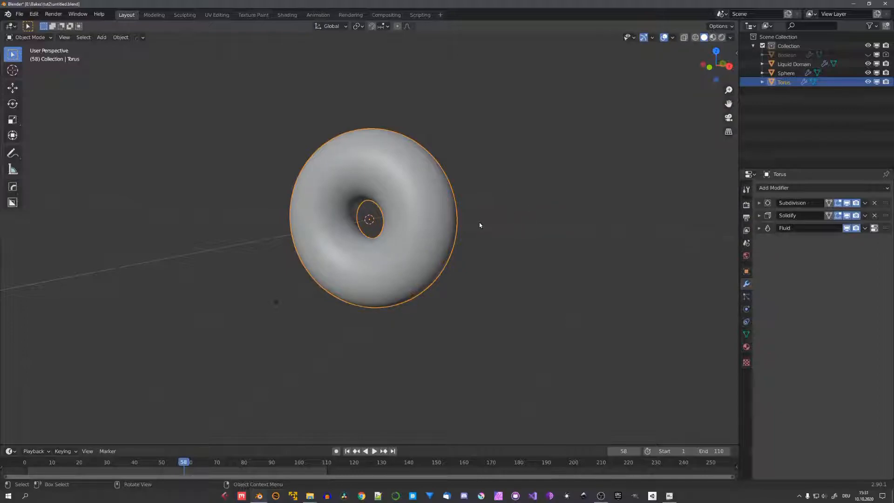
# Step: In wireframe view, set the thickness of the torus's Solidify modifier to 0.05 m
pyautogui.scroll(4, 479, 222)
pyautogui.hotkey('shift', 'z')
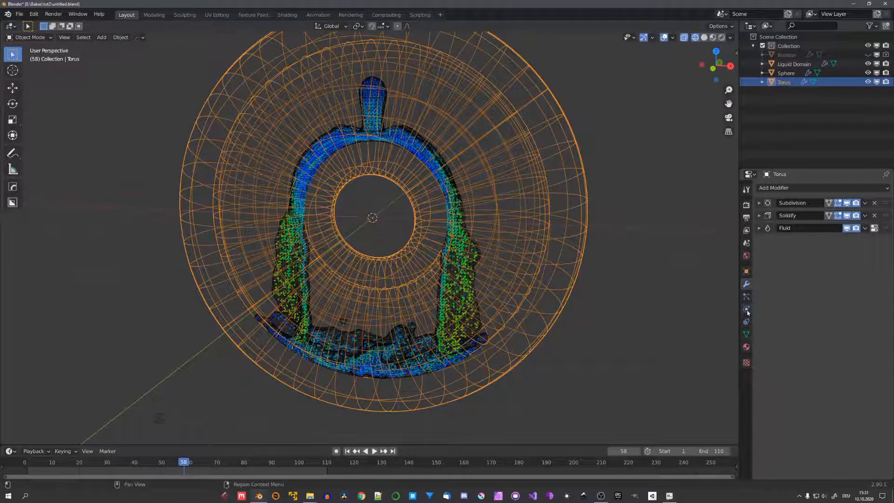
pyautogui.click(760, 215)
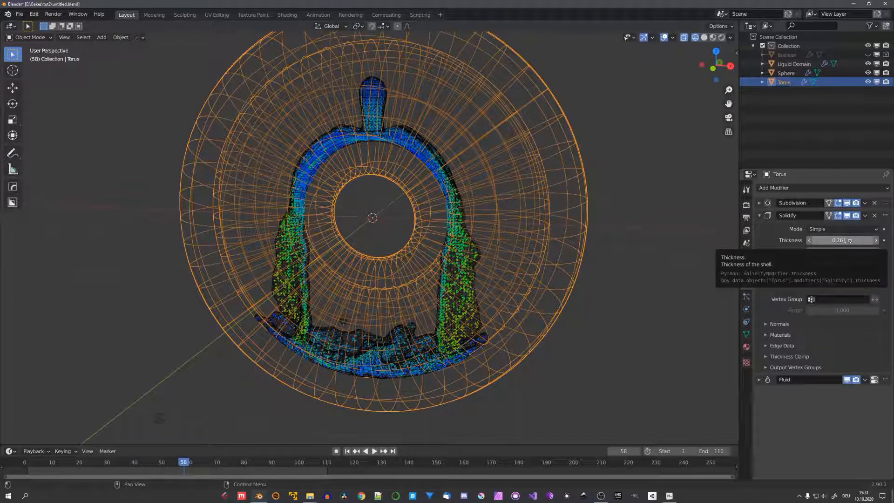
pyautogui.click(849, 240)
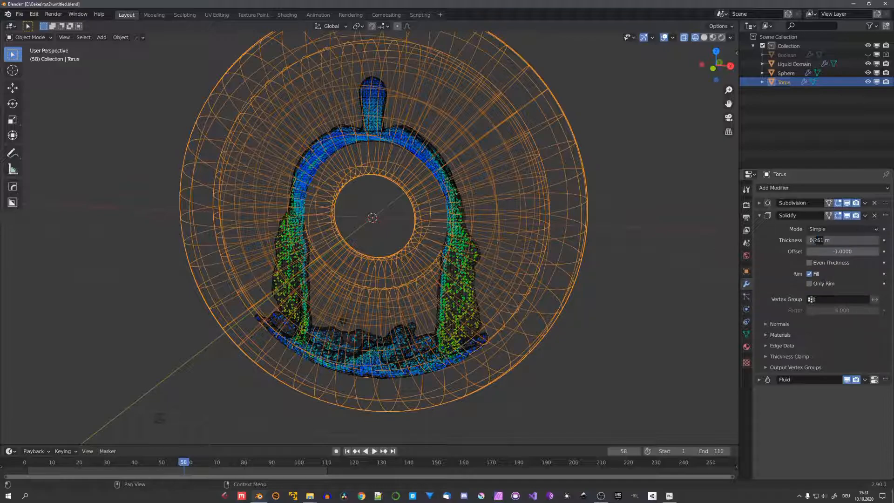
pyautogui.write('05')
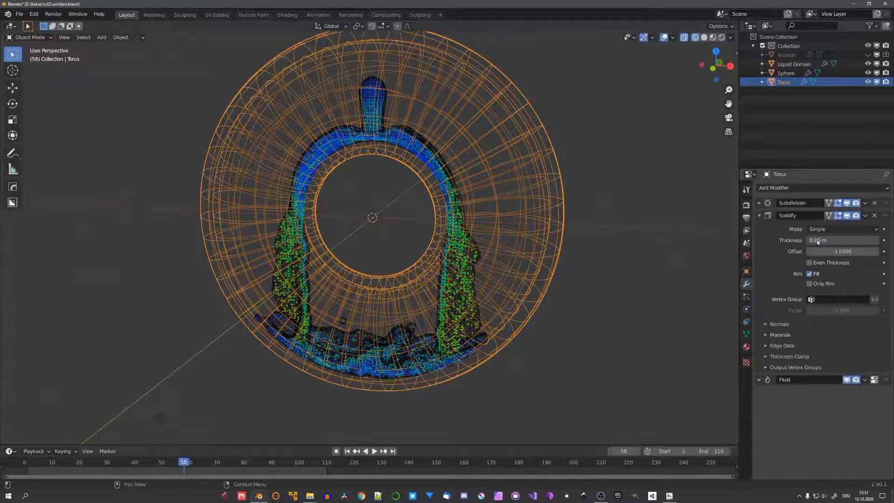
pyautogui.press('Return')
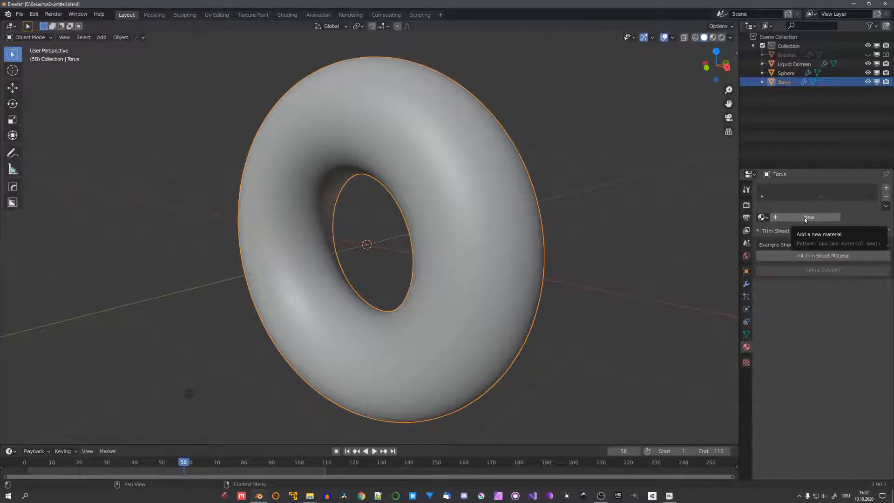
# Step: Give the torus a new material with a Glass BSDF surface and a roughness of 0
pyautogui.click(808, 217)
pyautogui.scroll(-5, 512, 324)
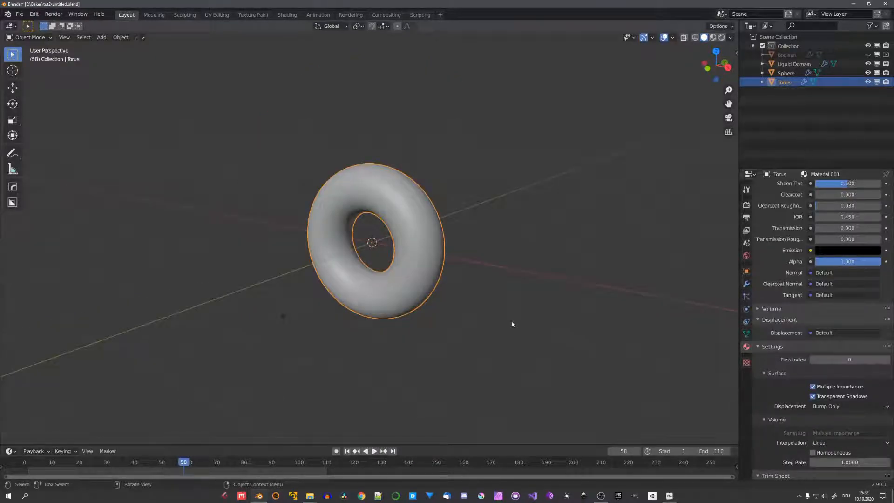
pyautogui.scroll(4, 481, 270)
pyautogui.moveTo(481, 270); pyautogui.dragTo(459, 266, button='middle')
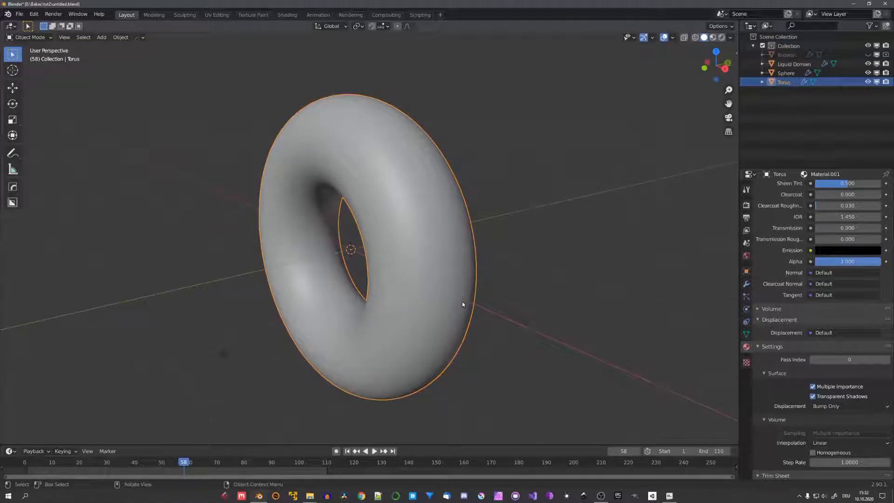
pyautogui.scroll(15, 815, 289)
pyautogui.click(827, 254)
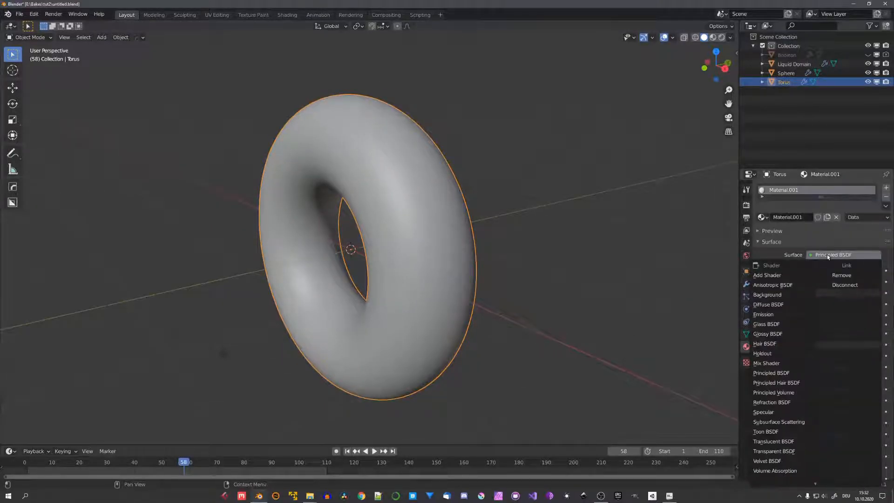
pyautogui.click(781, 325)
pyautogui.moveTo(835, 295); pyautogui.dragTo(817, 294)
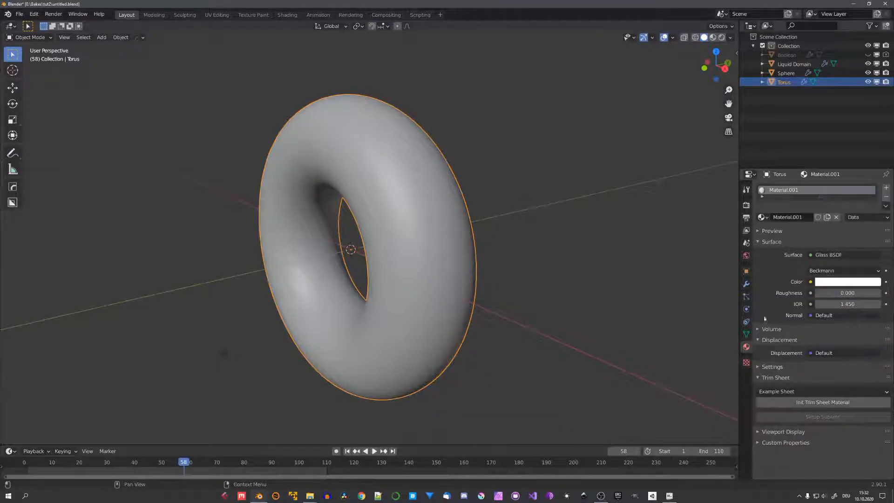
# Step: Preview the scene in rendered shading, lit by the viewport's HDRI instead of the scene world
pyautogui.moveTo(526, 251); pyautogui.dragTo(568, 259, button='middle')
pyautogui.press('z')
pyautogui.hotkey('alt', 'a')
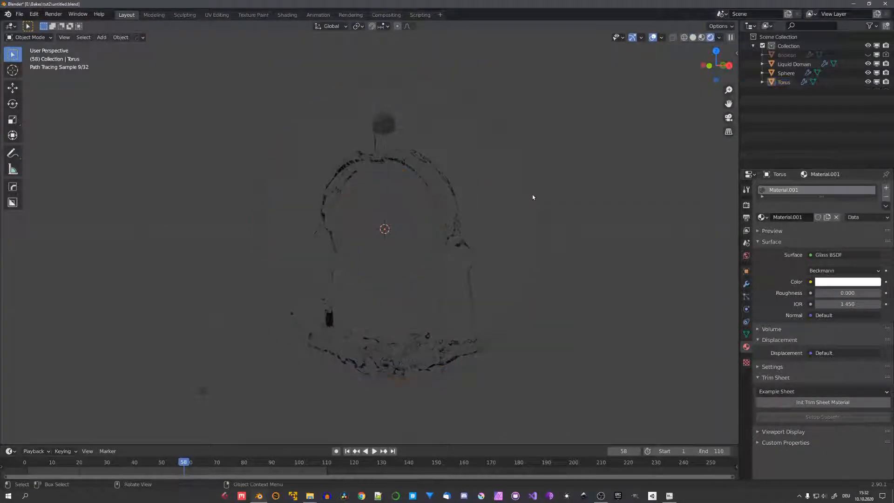
pyautogui.moveTo(532, 194); pyautogui.dragTo(512, 210, button='middle')
pyautogui.click(719, 37)
pyautogui.click(669, 92)
pyautogui.moveTo(466, 188); pyautogui.dragTo(454, 283, button='middle')
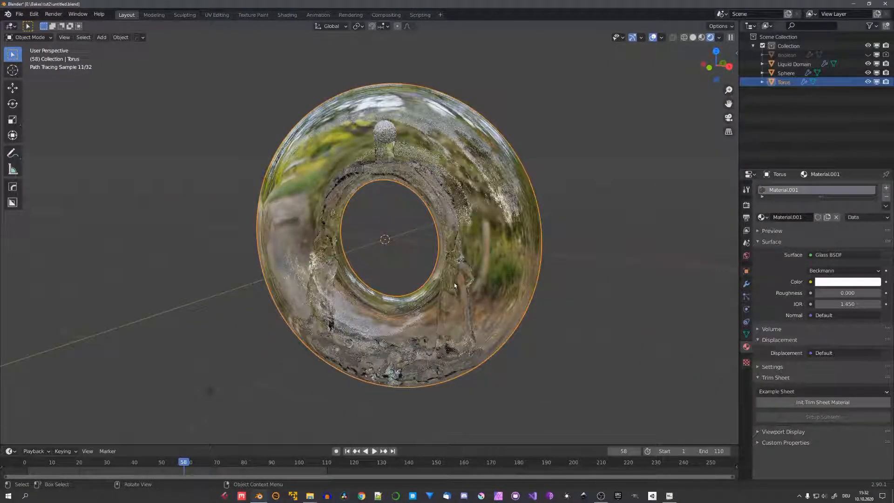
# Step: Select the liquid domain and show its material nodes in a Shader Editor beside the rendered viewport
pyautogui.click(789, 65)
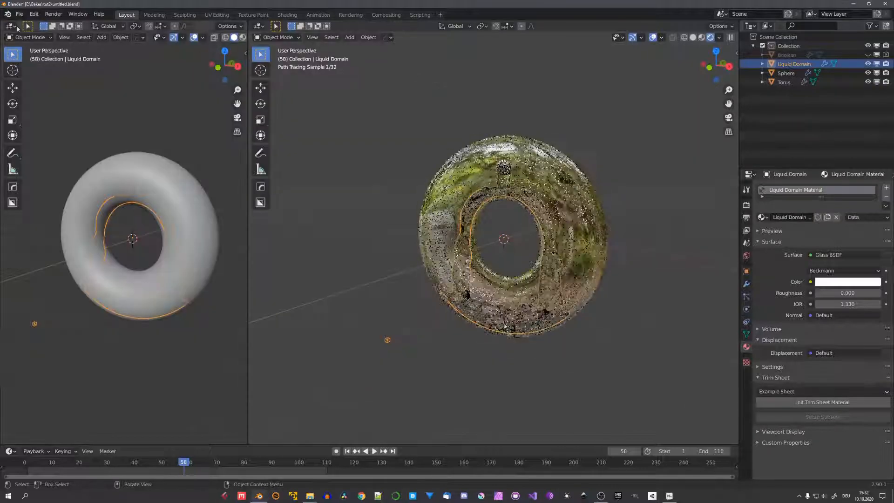
pyautogui.click(10, 27)
pyautogui.click(24, 107)
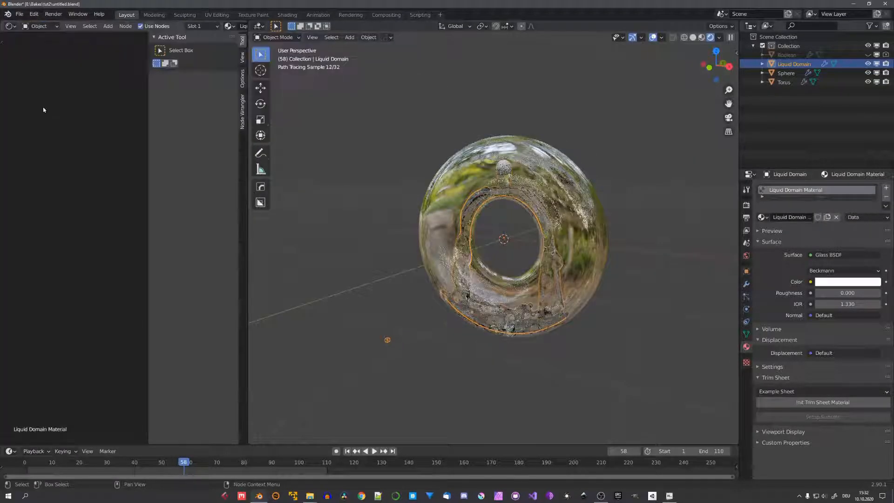
pyautogui.scroll(10, 133, 251)
# Step: Disconnect and delete the Glass BSDF and Volume Absorption nodes from the liquid domain's material
pyautogui.keyDown('ctrl'); pyautogui.moveTo(140, 205); pyautogui.dragTo(87, 314, button='right'); pyautogui.keyUp('ctrl')
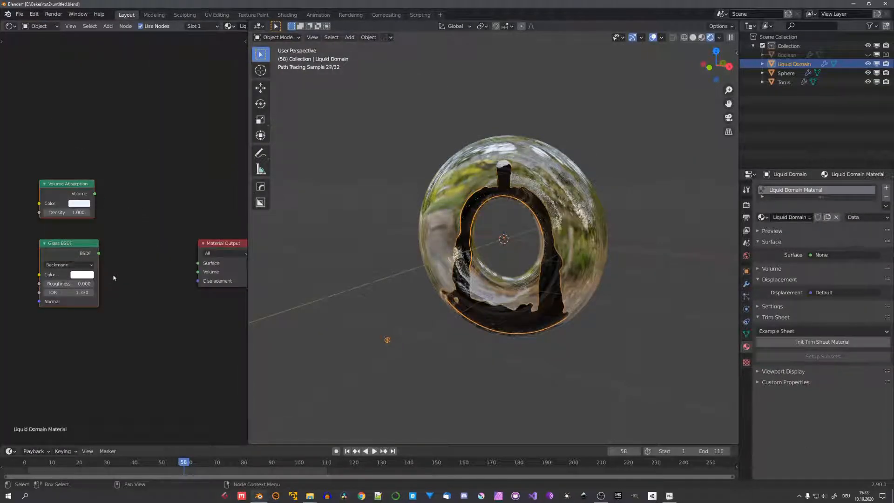
pyautogui.press('x')
pyautogui.scroll(4, 139, 260)
pyautogui.moveTo(126, 260); pyautogui.dragTo(155, 254, button='middle')
# Step: Add a Principled BSDF with an orange base color and connect it to the Material Output's Surface input
pyautogui.hotkey('shift', 'a')
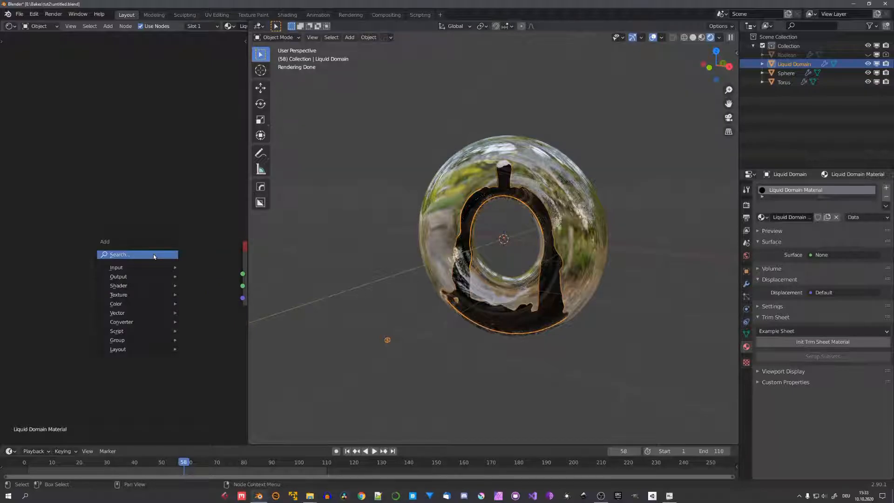
pyautogui.click(153, 255)
pyautogui.write('pr')
pyautogui.click(177, 269)
pyautogui.click(73, 216)
pyautogui.moveTo(178, 221); pyautogui.dragTo(243, 274)
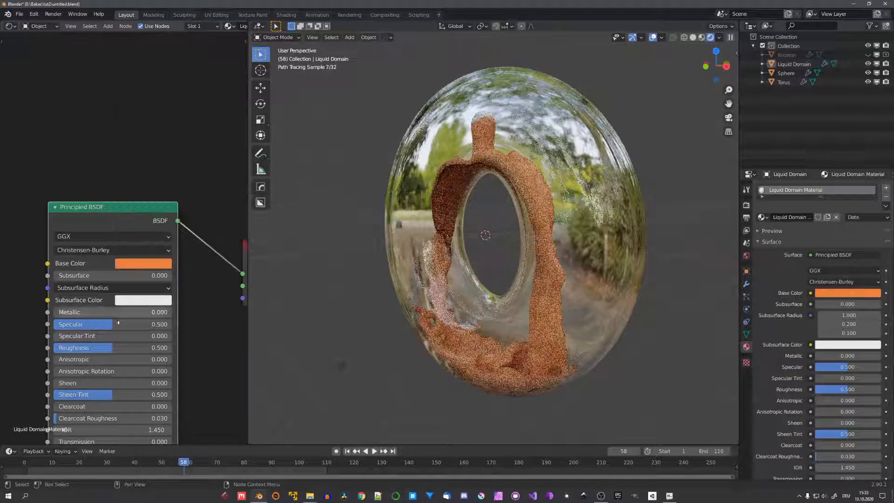
# Step: Set the liquid's Principled BSDF clearcoat to 1 and its subsurface to 0.1
pyautogui.moveTo(120, 325); pyautogui.dragTo(121, 293, button='middle')
pyautogui.moveTo(84, 376); pyautogui.dragTo(172, 377)
pyautogui.doubleClick(111, 244)
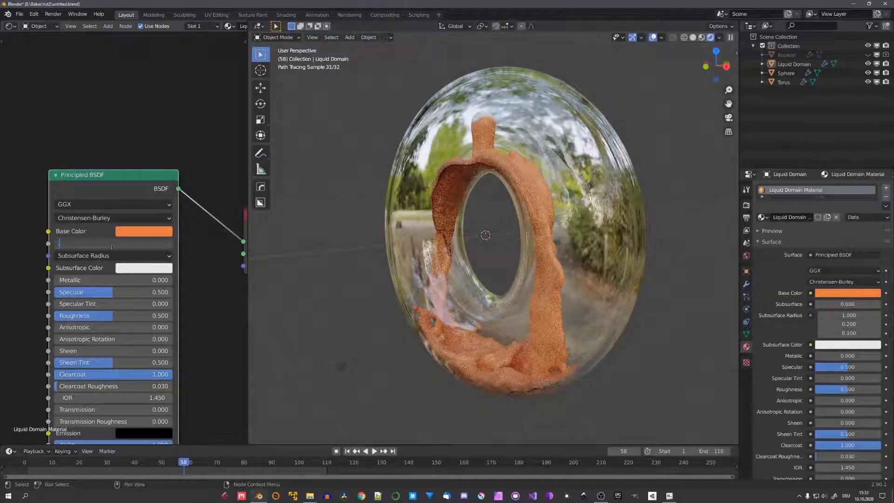
pyautogui.write('.1')
pyautogui.press('Return')
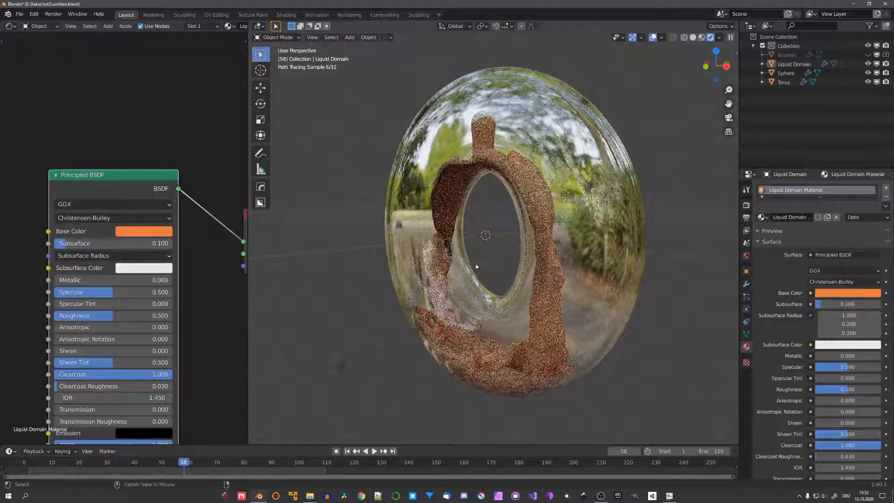
# Step: Select the torus and turn off the viewport display of its Solidify modifier
pyautogui.scroll(-3, 476, 266)
pyautogui.moveTo(487, 268)
pyautogui.keyDown('shift'); pyautogui.mouseDown(button='middle')
pyautogui.moveTo(454, 267)
pyautogui.moveTo(483, 276)
pyautogui.mouseUp(button='middle'); pyautogui.keyUp('shift')
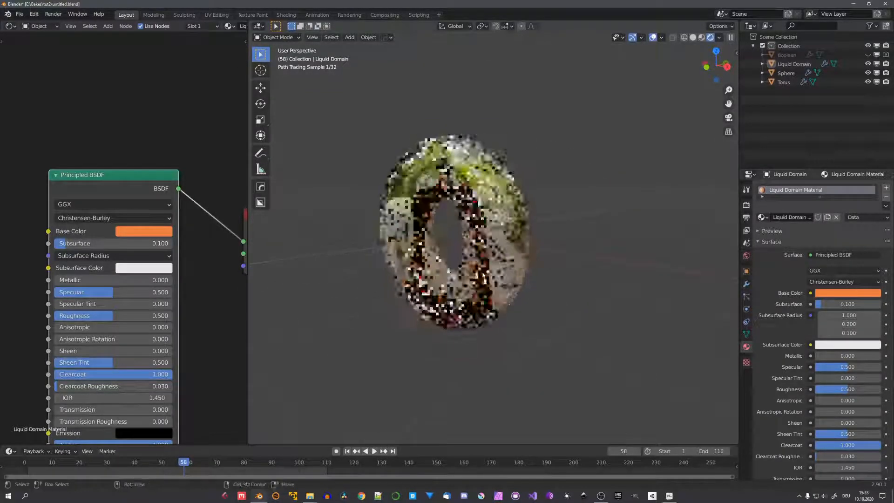
pyautogui.click(483, 276)
pyautogui.click(747, 284)
pyautogui.click(760, 216)
pyautogui.moveTo(627, 256); pyautogui.dragTo(658, 264, button='middle')
pyautogui.click(659, 265)
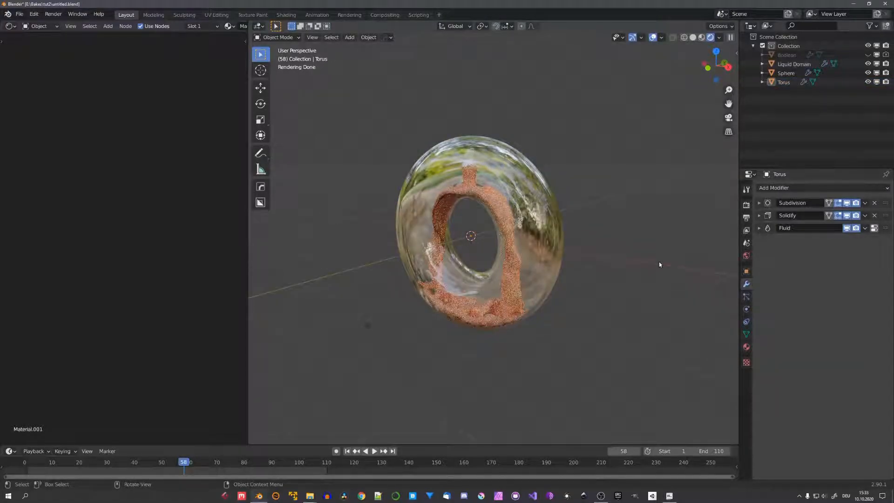
pyautogui.click(847, 216)
# Step: Add a plane, scale it up into a large floor and move it down beneath the torus
pyautogui.moveTo(618, 289)
pyautogui.mouseDown(button='middle')
pyautogui.moveTo(597, 276)
pyautogui.moveTo(551, 290)
pyautogui.moveTo(509, 275)
pyautogui.moveTo(580, 277)
pyautogui.mouseUp(button='middle')
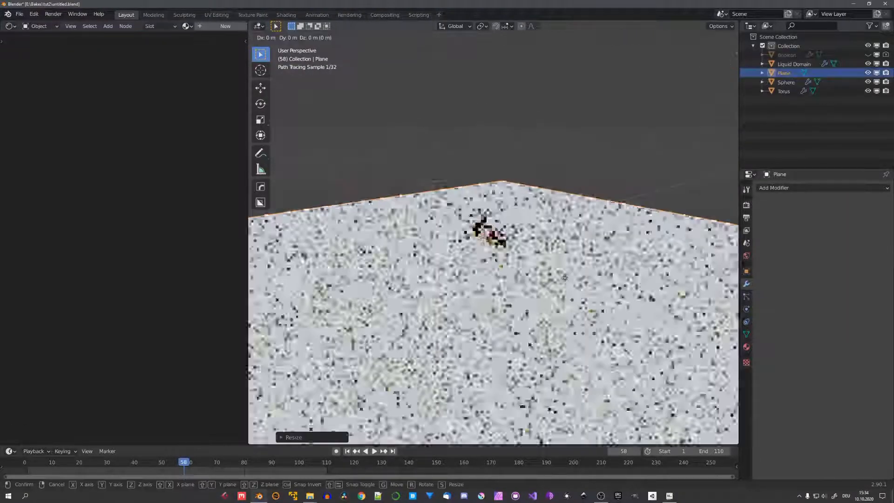
pyautogui.click(562, 322)
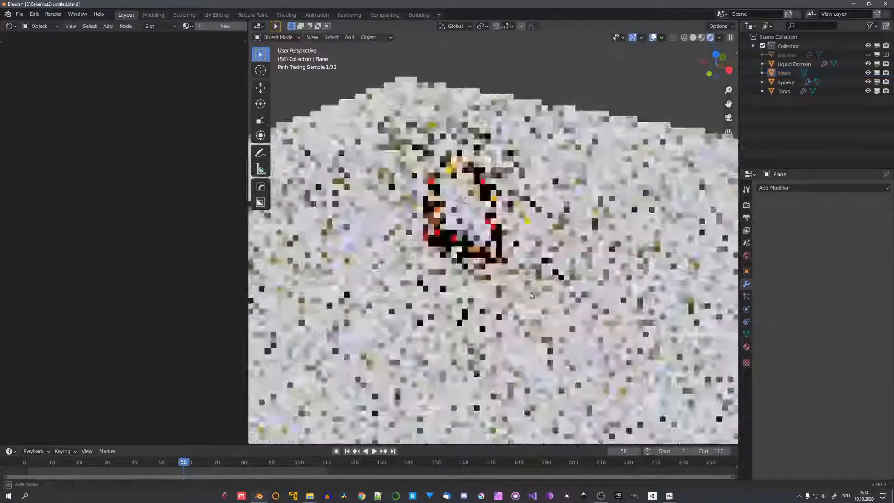
pyautogui.moveTo(531, 289)
pyautogui.mouseDown(button='middle')
pyautogui.moveTo(500, 284)
pyautogui.moveTo(500, 266)
pyautogui.mouseUp(button='middle')
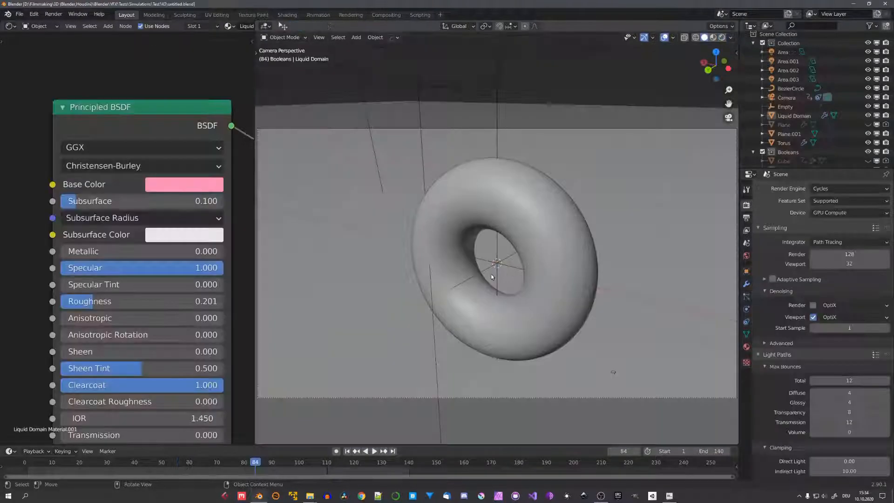
# Step: Switch to the finished pink-liquid example scene and view its camera framing in rendered shading with gizmos and overlays hidden
pyautogui.press('KP_0')
pyautogui.press('z')
pyautogui.click(490, 215)
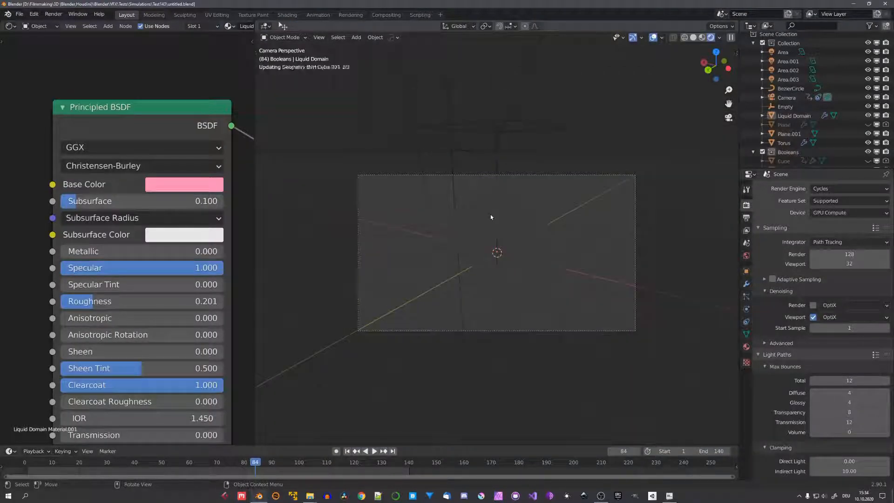
pyautogui.click(635, 40)
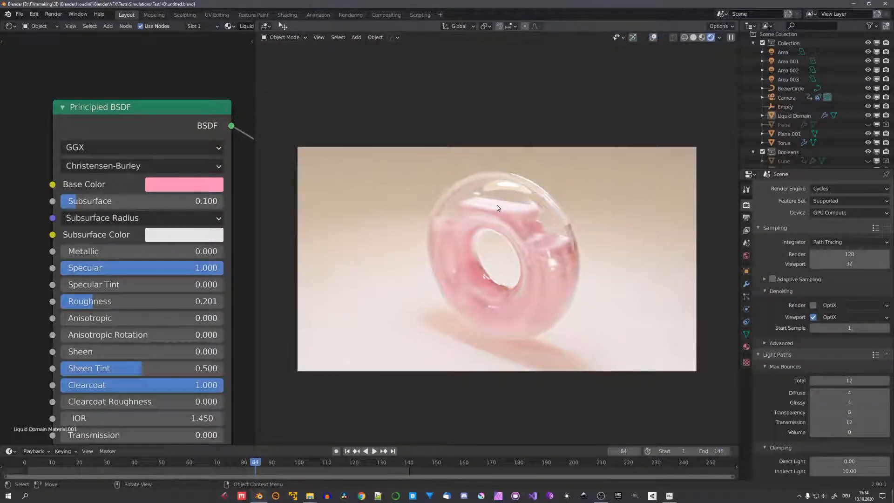